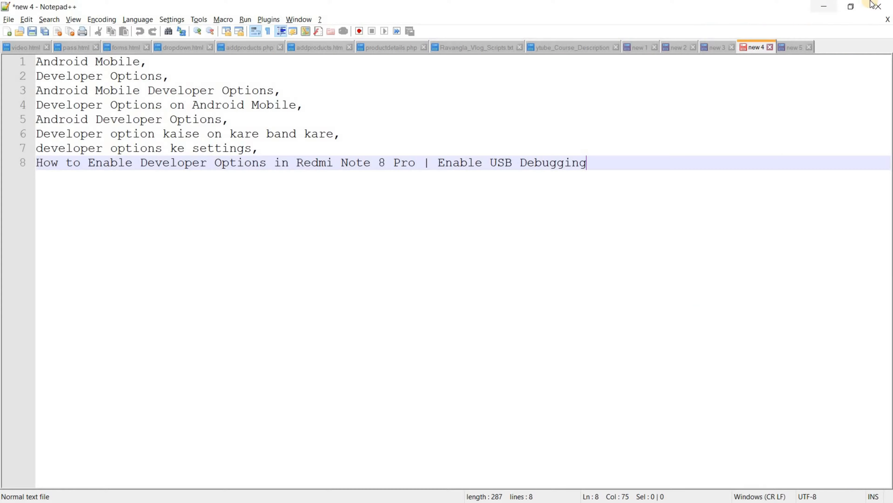
- Minimize the open windows to reveal the desktop and select the TestProject Agent shortcut
{"action": "left_click", "coordinate": [828, 6]}
{"action": "left_click", "coordinate": [246, 379]}
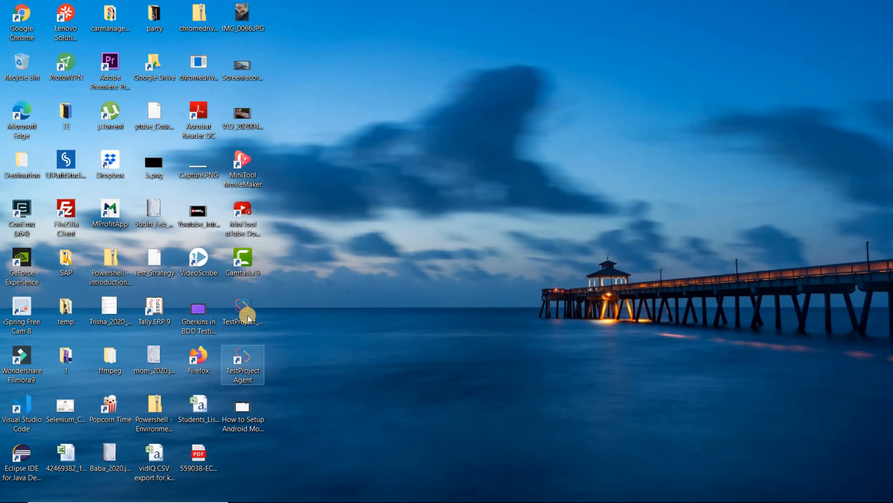
- Launch the TestProject Agent from its desktop shortcut and return to Chrome with TestProject
{"action": "left_click", "coordinate": [245, 313]}
{"action": "left_click", "coordinate": [240, 381], "text": "ctrl"}
{"action": "left_click", "coordinate": [239, 381]}
{"action": "mouse_move", "coordinate": [239, 499]}
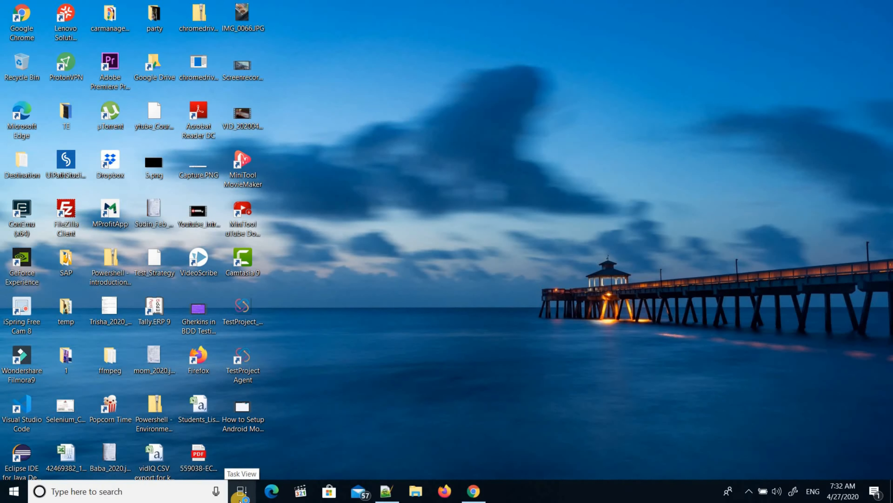
{"action": "left_click", "coordinate": [474, 498]}
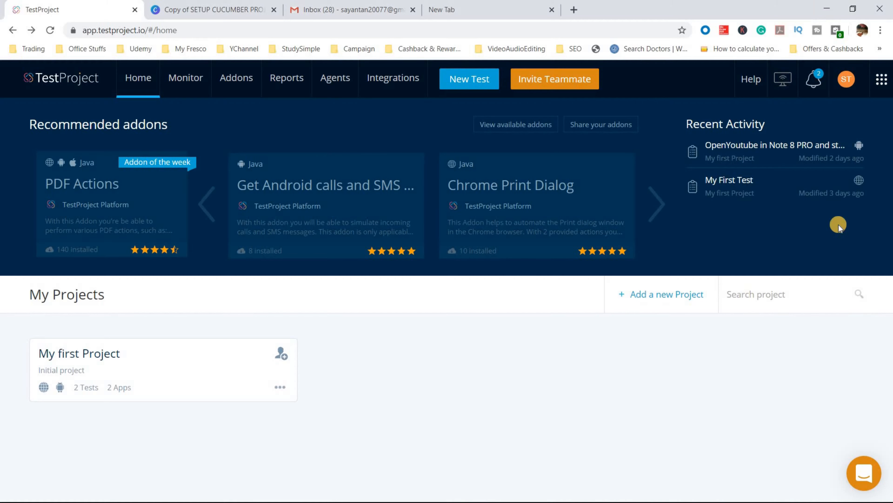
- Confirm in Manage Agents that the local agent is connected, then go back to the home dashboard
{"action": "left_click", "coordinate": [785, 81]}
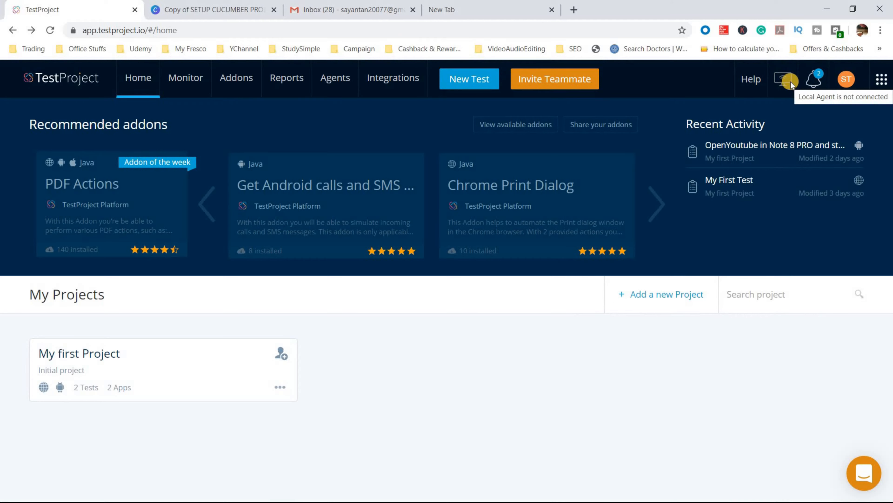
{"action": "left_click", "coordinate": [791, 82]}
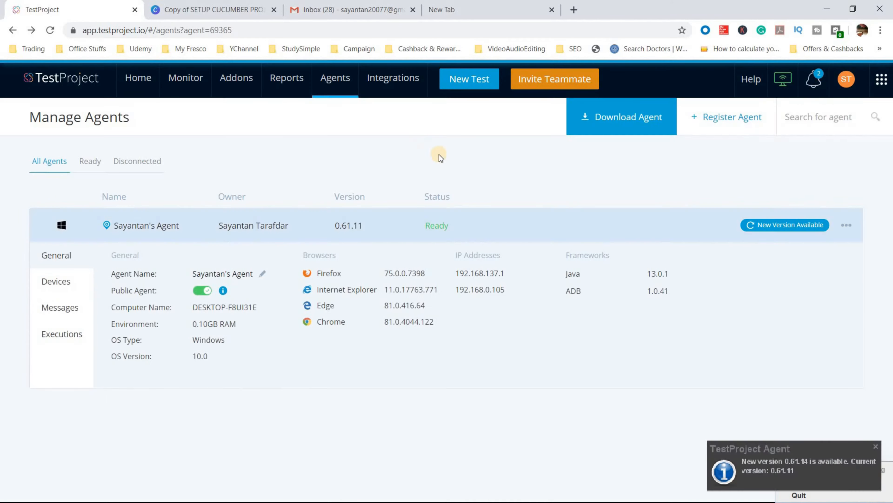
{"action": "left_click", "coordinate": [788, 74]}
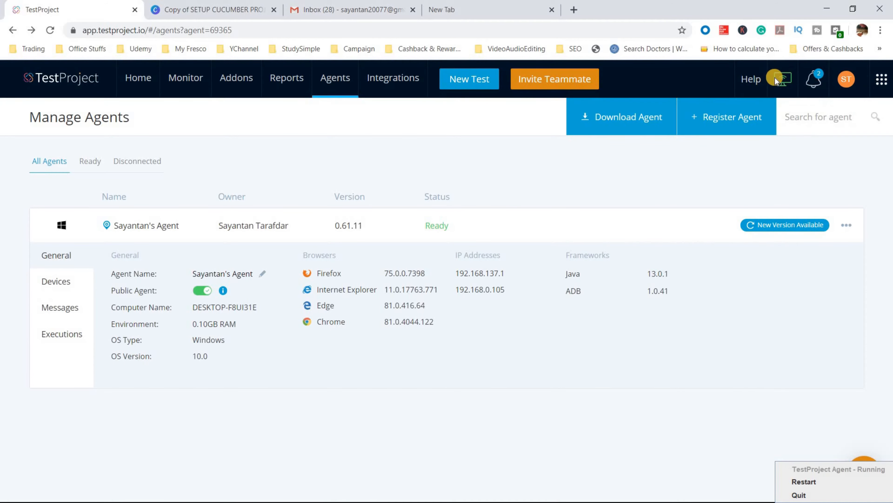
{"action": "mouse_move", "coordinate": [783, 82]}
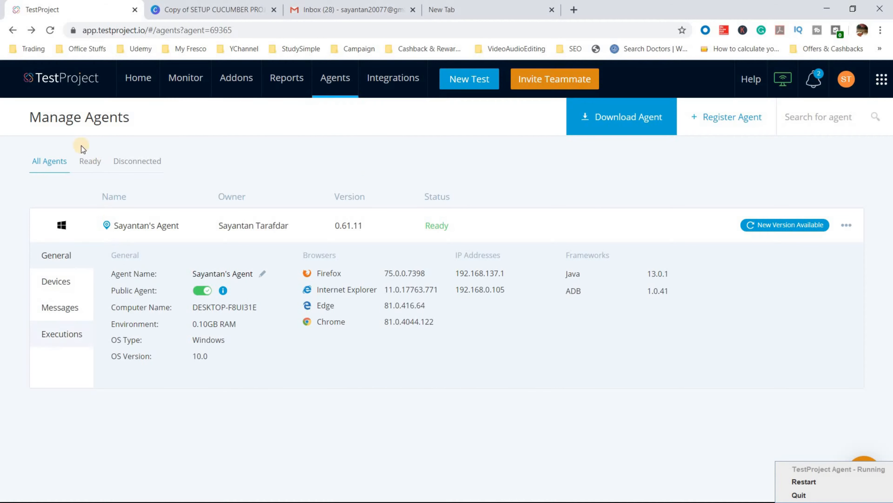
{"action": "left_click", "coordinate": [148, 83]}
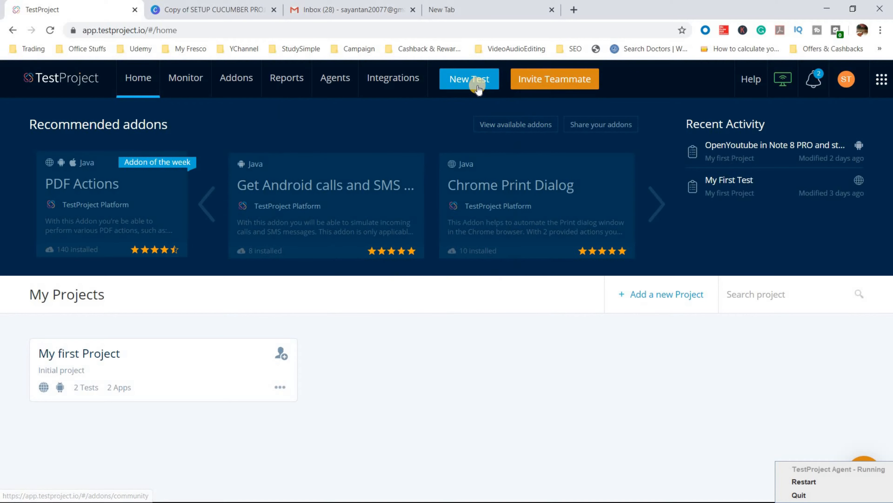
{"action": "left_click", "coordinate": [478, 88]}
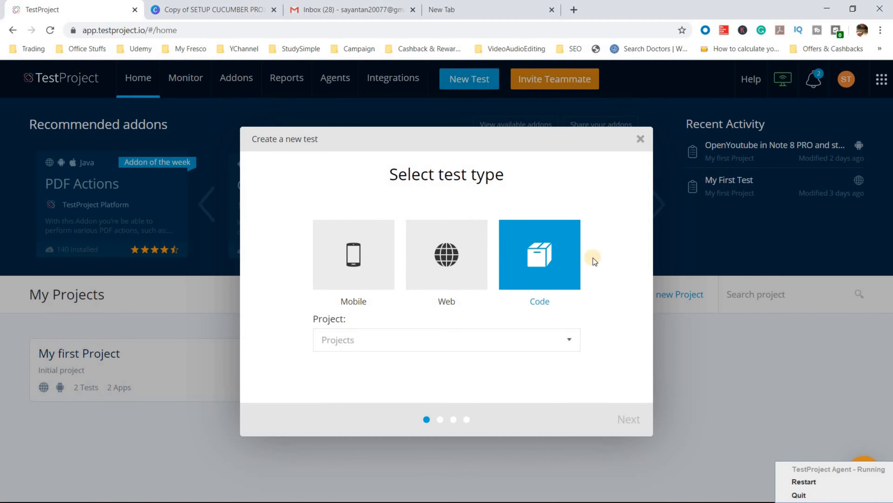
- Pick Web as the new test type and choose to create a new project from the Project list
{"action": "left_click", "coordinate": [548, 234]}
{"action": "left_click", "coordinate": [450, 302]}
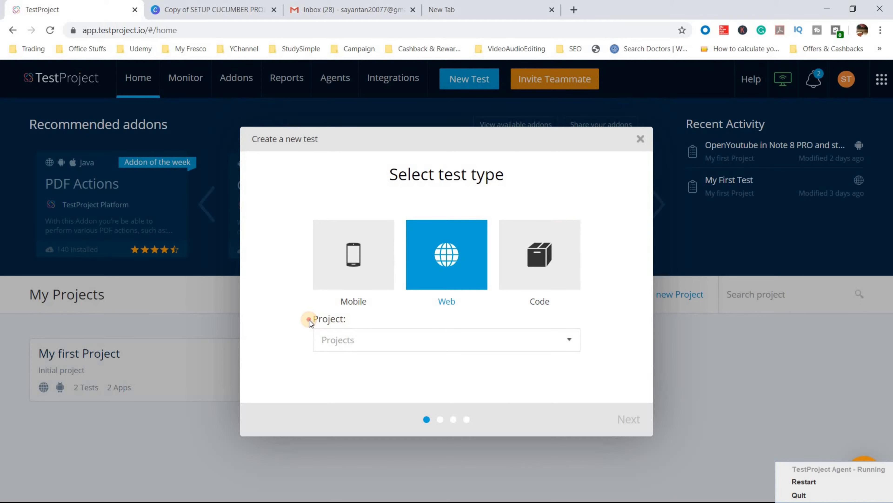
{"action": "left_click_drag", "start_coordinate": [309, 320], "coordinate": [359, 343]}
{"action": "left_click", "coordinate": [422, 346]}
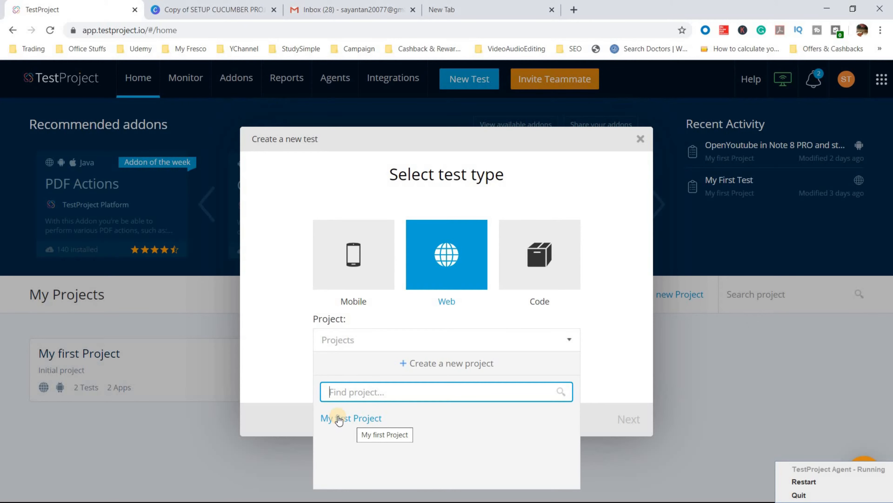
{"action": "left_click", "coordinate": [424, 361]}
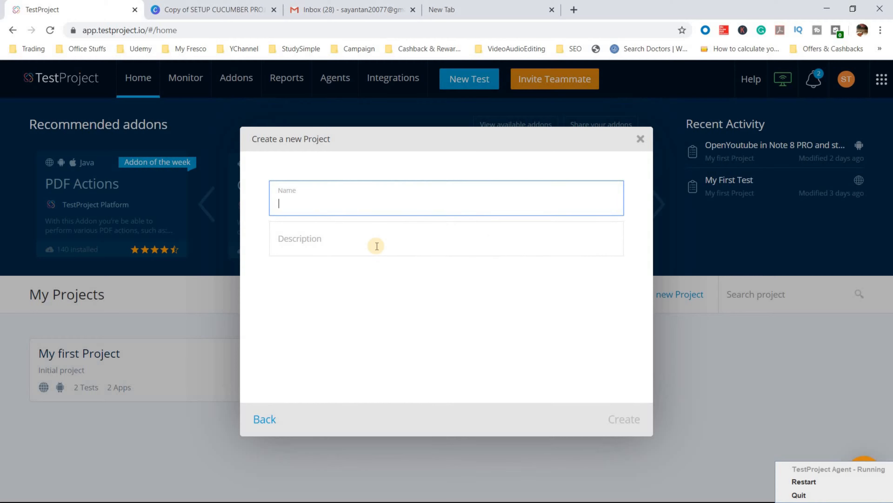
- Create the project 'StudySimple WEB UI Testing' with a description about web UI testing of StudySimple
{"action": "type", "text": "Stu"}
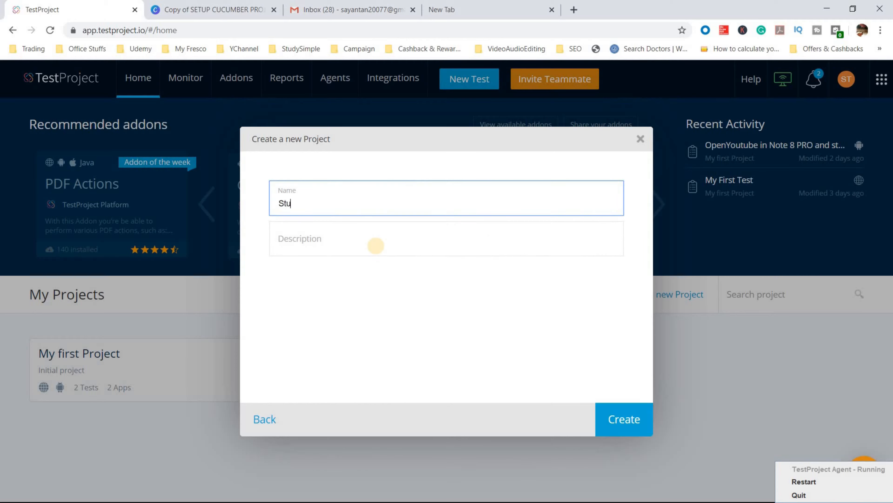
{"action": "type", "text": "dySimple WEB UI T"}
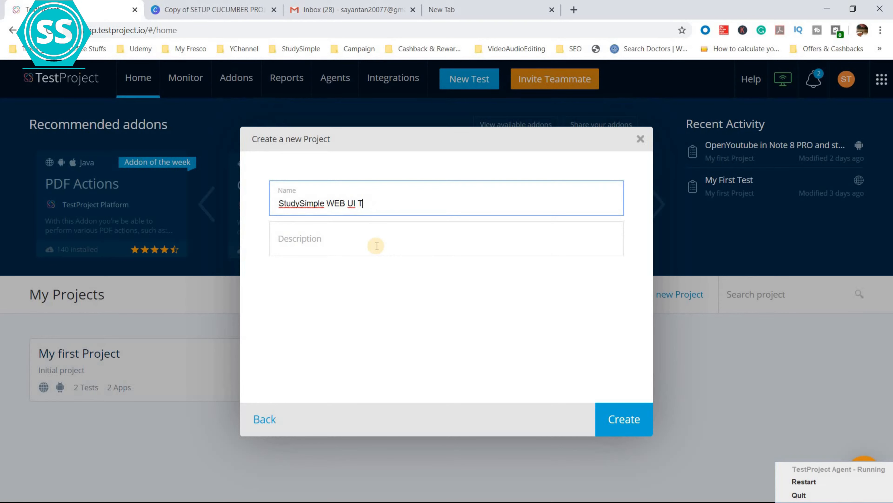
{"action": "type", "text": "Estesting"}
{"action": "left_click", "coordinate": [359, 242]}
{"action": "type", "text": "WEB UI TESTINF OG STUDYSIMPLE WEBSITE"}
{"action": "left_click", "coordinate": [359, 243]}
{"action": "key", "text": "BackSpace"}
{"action": "type", "text": "F"}
{"action": "left_click", "coordinate": [625, 422]}
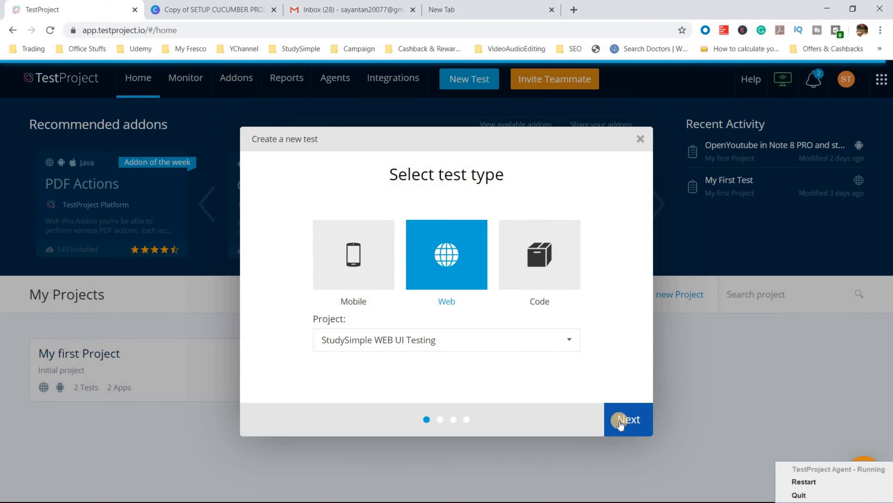
- Enter test name 'WEB UI TESTING OF STUDYSIMPLE WEBSITE' and description 'TESTING OF FORMS DROPDOWNS', then continue
{"action": "left_click", "coordinate": [631, 420]}
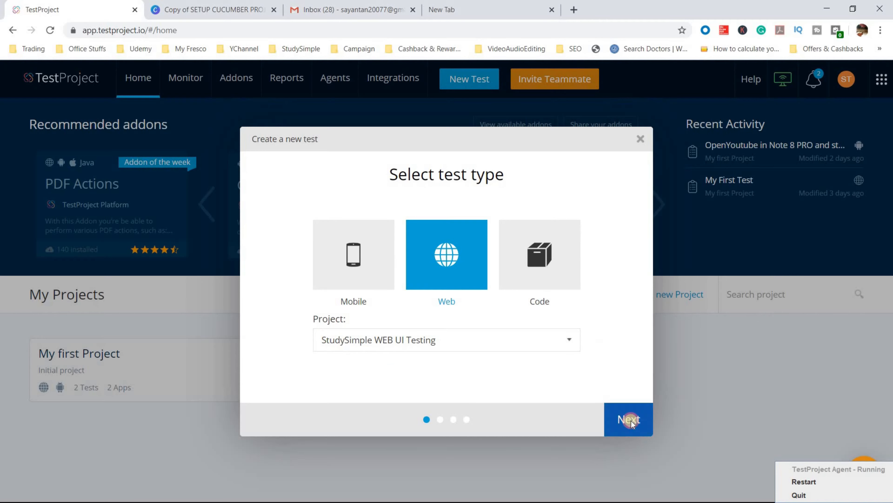
{"action": "left_click_drag", "start_coordinate": [387, 169], "coordinate": [408, 173]}
{"action": "left_click_drag", "start_coordinate": [511, 176], "coordinate": [511, 176]}
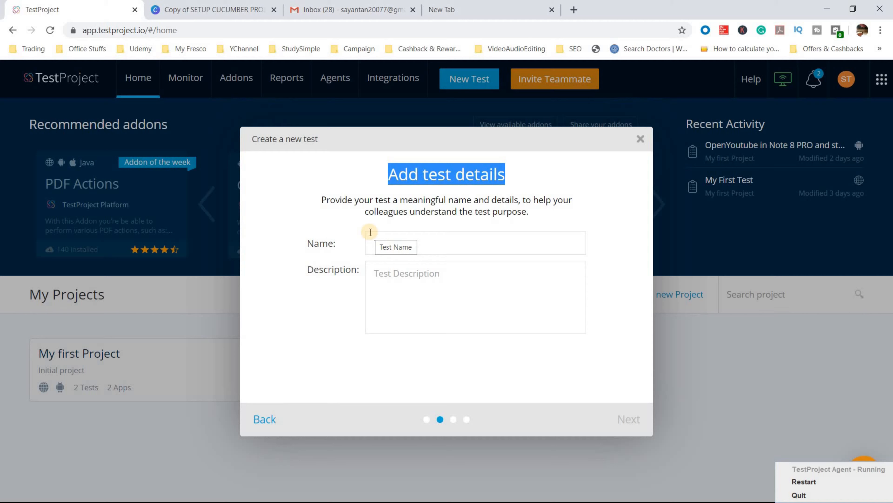
{"action": "left_click", "coordinate": [402, 243]}
{"action": "type", "text": "WEB UI TESTI"}
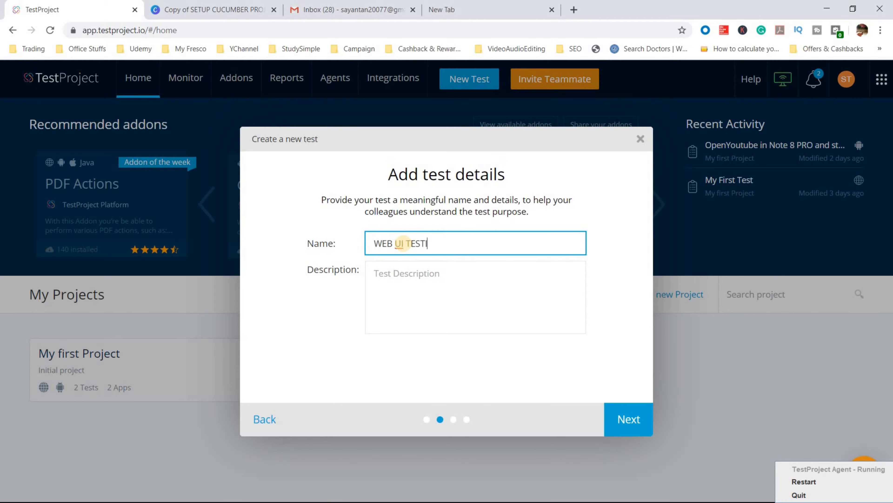
{"action": "type", "text": "NG OF STUDYSIMPLE "}
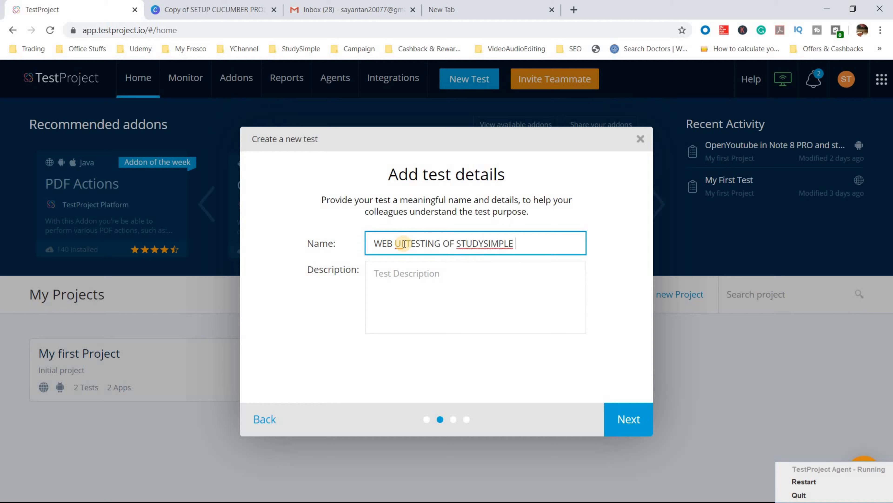
{"action": "type", "text": "WEBSITE"}
{"action": "key", "text": "Tab"}
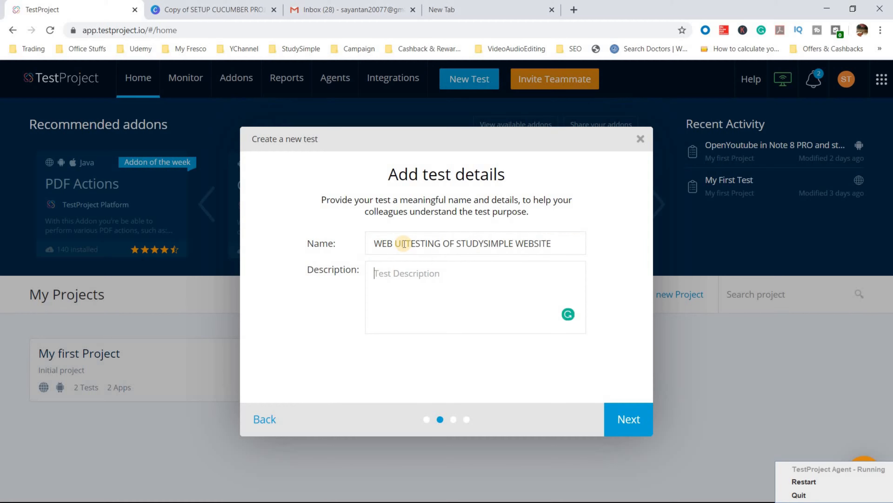
{"action": "type", "text": "TESTING OF FORMS "}
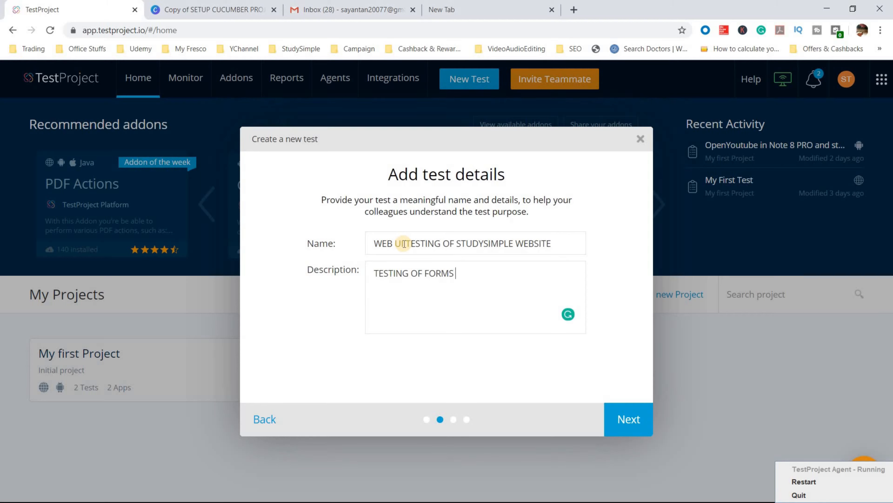
{"action": "type", "text": "DROPDOWNS"}
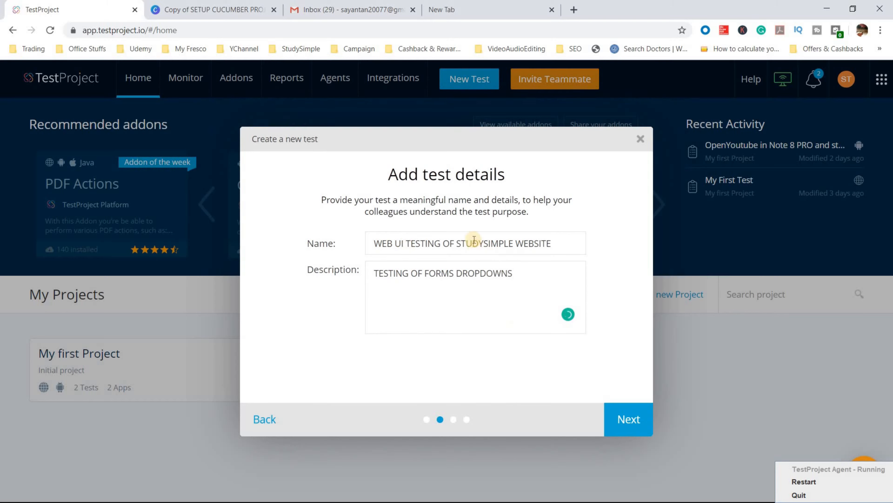
{"action": "left_click", "coordinate": [628, 419]}
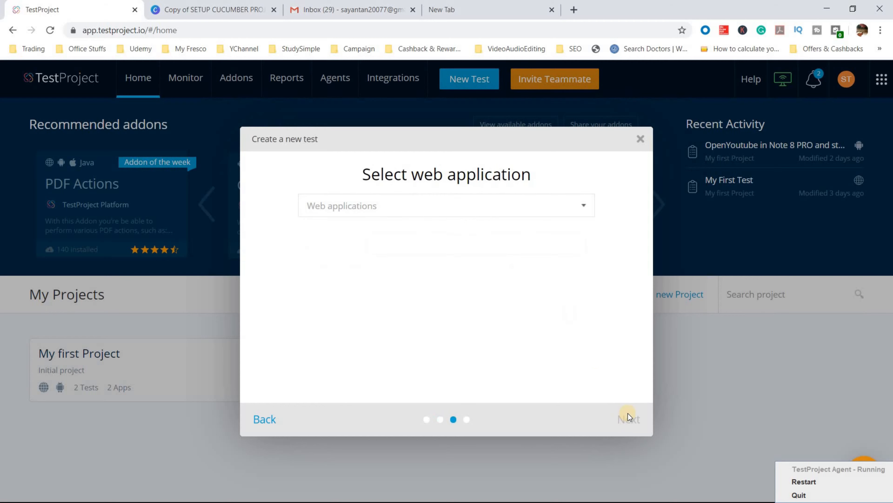
- Start adding a web application and load demo.studysimple.in/forms.html in a new tab, copying its address
{"action": "left_click", "coordinate": [406, 207]}
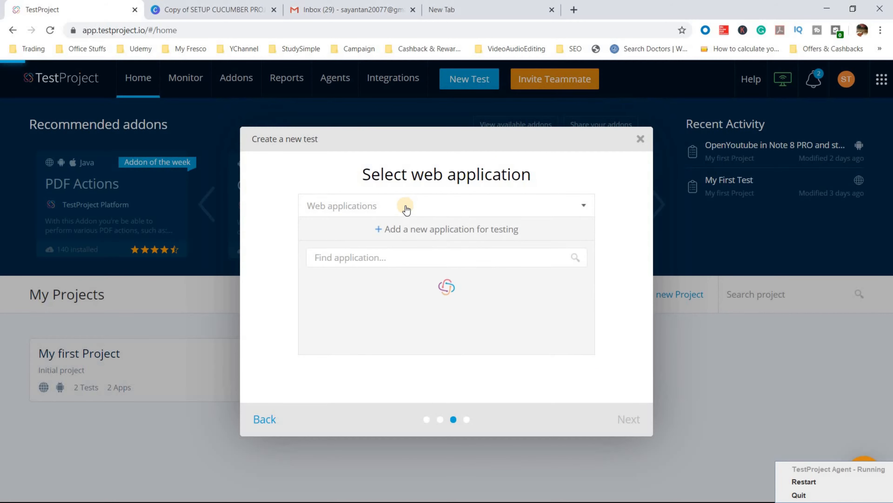
{"action": "left_click", "coordinate": [405, 229]}
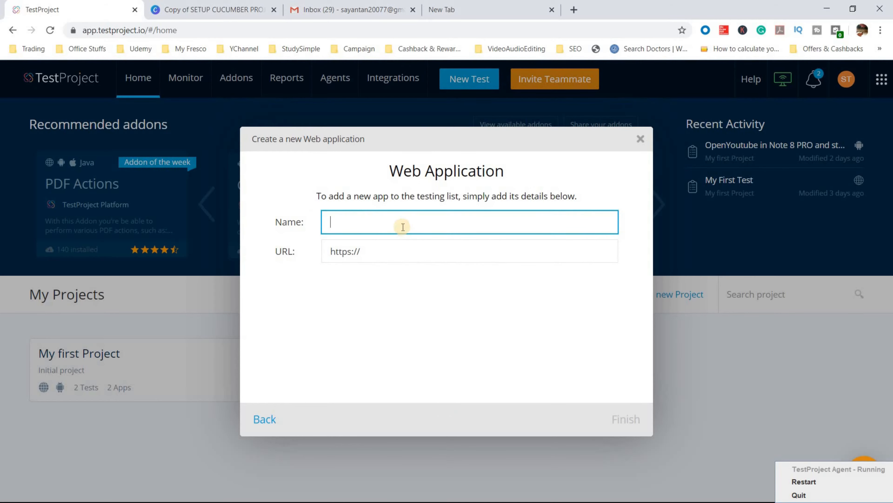
{"action": "left_click", "coordinate": [449, 11]}
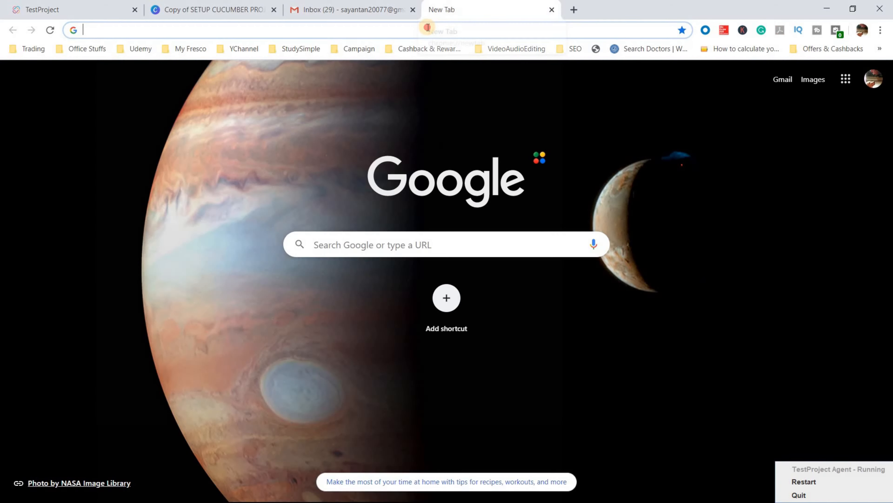
{"action": "type", "text": "demo.studysimple.in/forms.html"}
{"action": "key", "text": "Return"}
{"action": "key", "text": "ctrl+c"}
{"action": "left_click", "coordinate": [70, 10]}
- Save the application 'DEMO STUDYSIMPLE FORMS' with the copied forms.html URL and select it
{"action": "left_click", "coordinate": [405, 252]}
{"action": "key", "text": "ctrl+v"}
{"action": "left_click", "coordinate": [369, 221]}
{"action": "type", "text": "DEMO STUDY "}
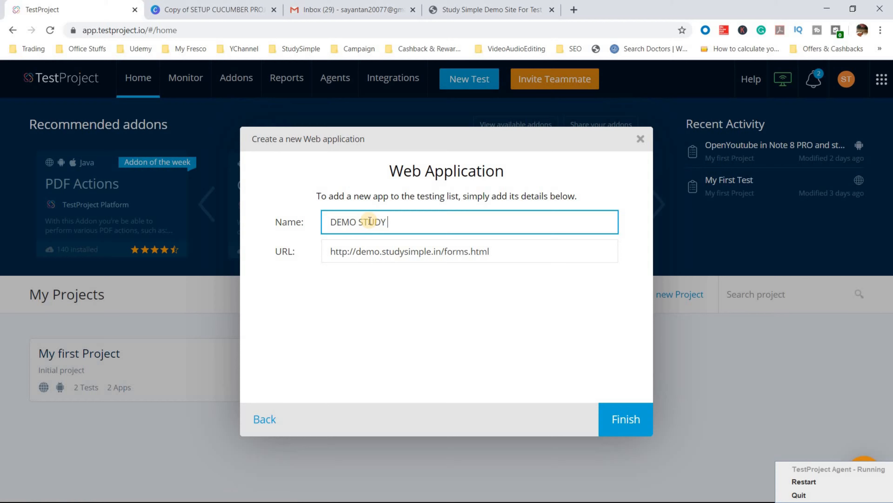
{"action": "type", "text": "IMPLE FORMS"}
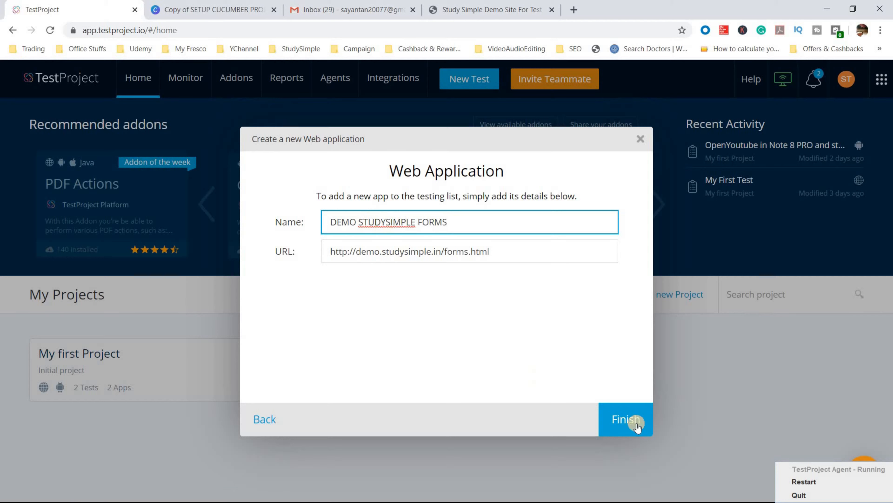
{"action": "left_click", "coordinate": [635, 423]}
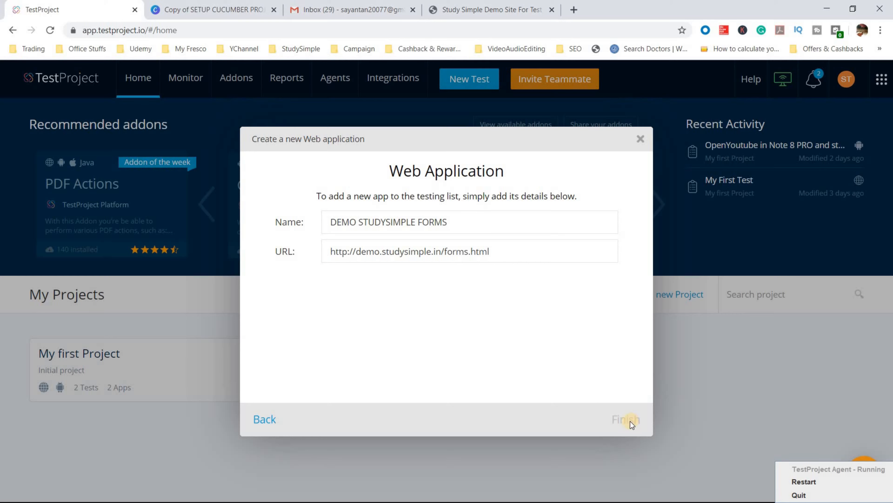
{"action": "left_click", "coordinate": [450, 205]}
{"action": "left_click", "coordinate": [379, 281]}
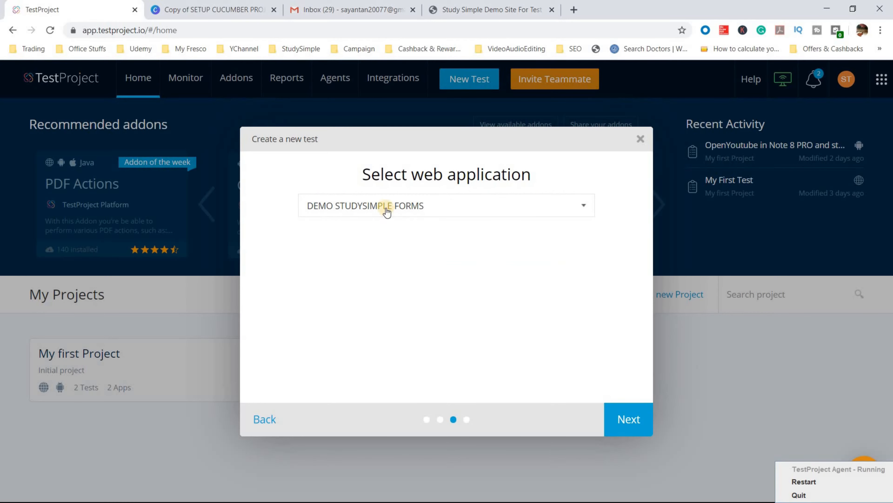
- Choose Record as the creation method and launch the recorder window on the forms page
{"action": "left_click", "coordinate": [630, 421]}
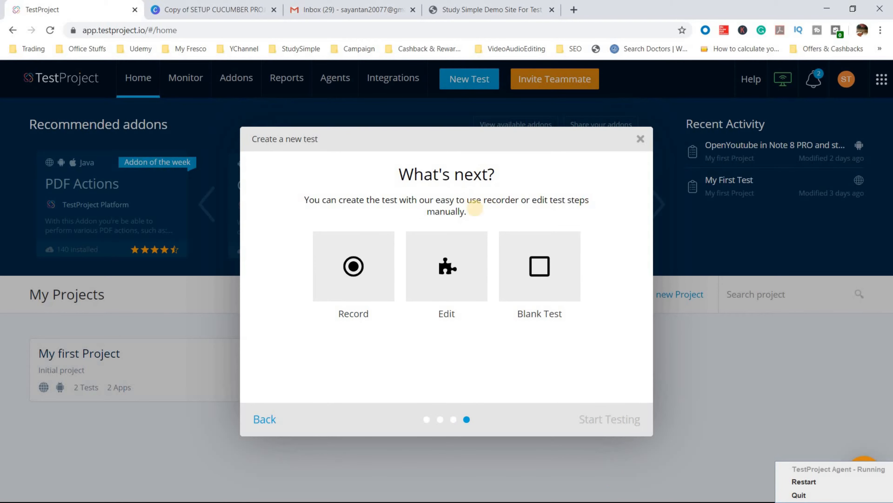
{"action": "left_click", "coordinate": [364, 261]}
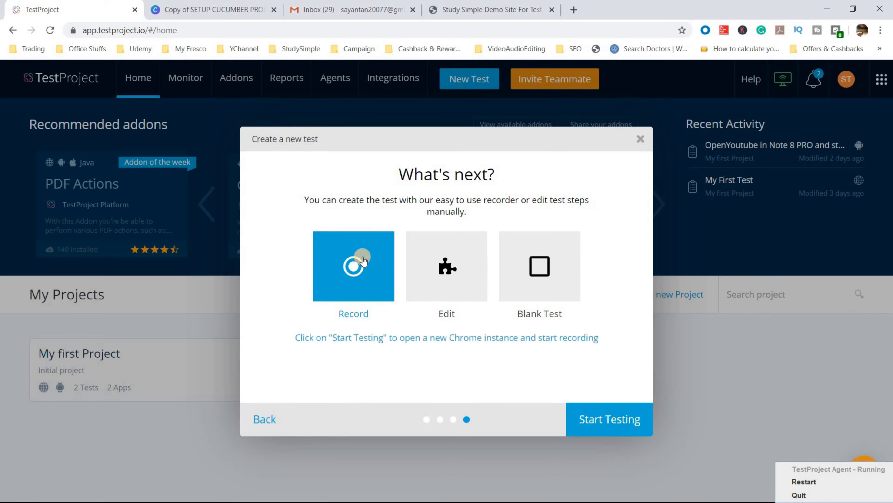
{"action": "left_click", "coordinate": [610, 421]}
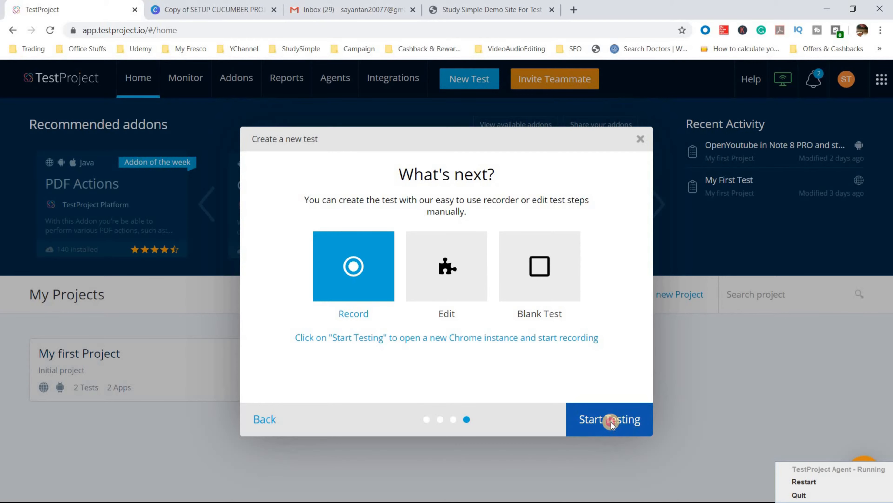
{"action": "left_click", "coordinate": [492, 9]}
{"action": "left_click", "coordinate": [55, 7]}
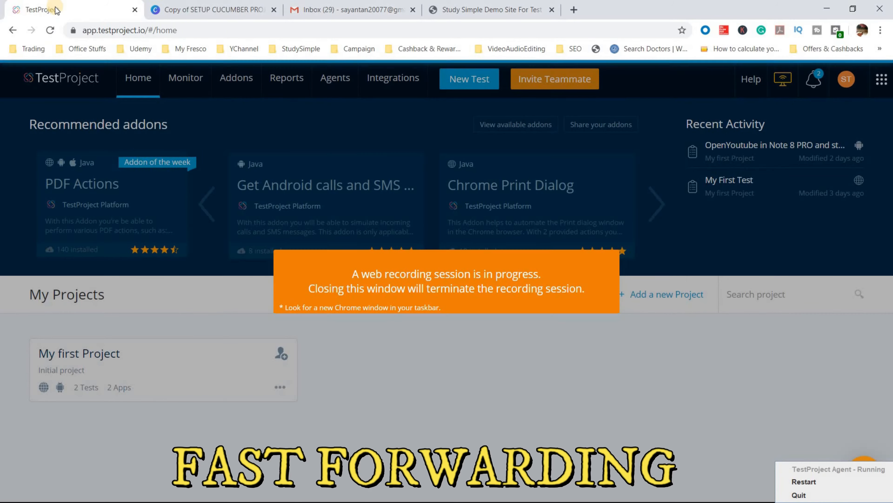
{"action": "left_click", "coordinate": [686, 146]}
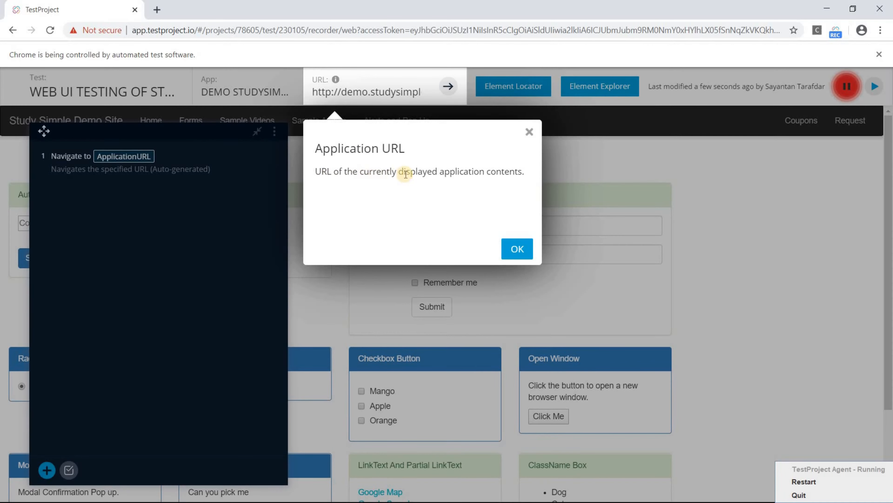
- Dismiss the Application URL note and drag the recorded steps panel to the right edge
{"action": "left_click", "coordinate": [517, 250]}
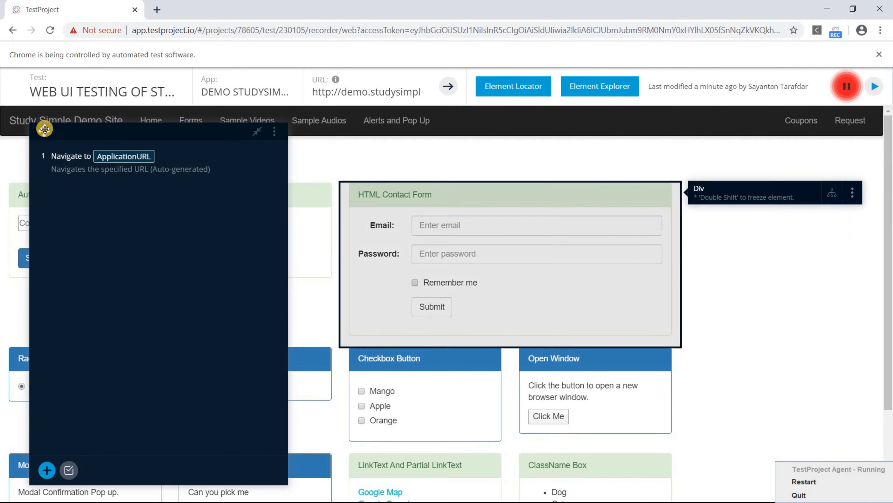
{"action": "left_click_drag", "start_coordinate": [46, 131], "coordinate": [546, 131]}
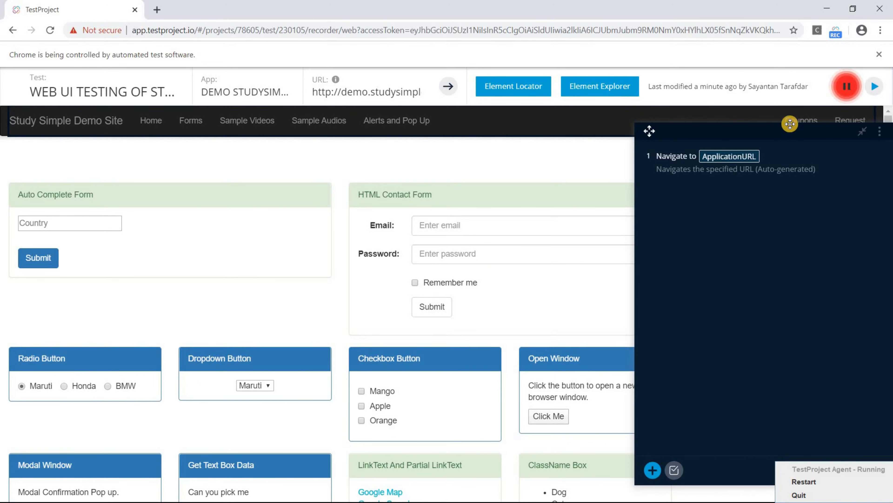
- Record typing 'In' in the Country box, picking India, and submitting the Auto Complete Form
{"action": "left_click", "coordinate": [863, 132]}
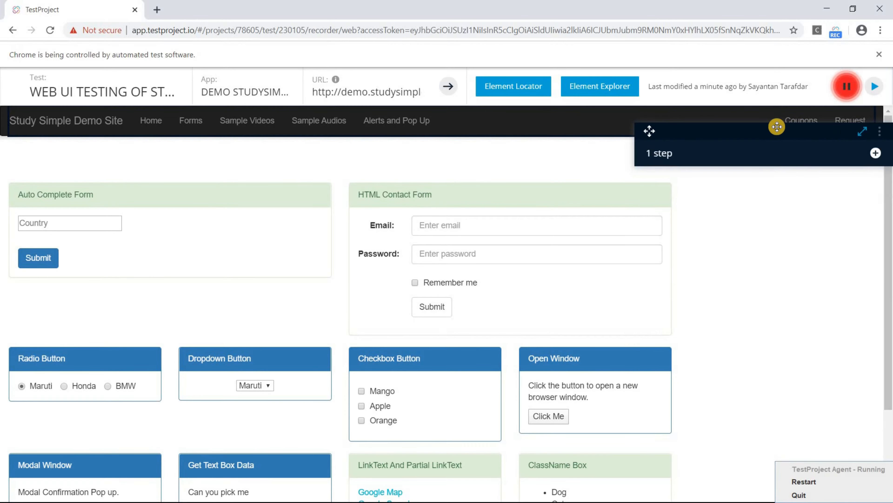
{"action": "left_click_drag", "start_coordinate": [787, 132], "coordinate": [788, 145]}
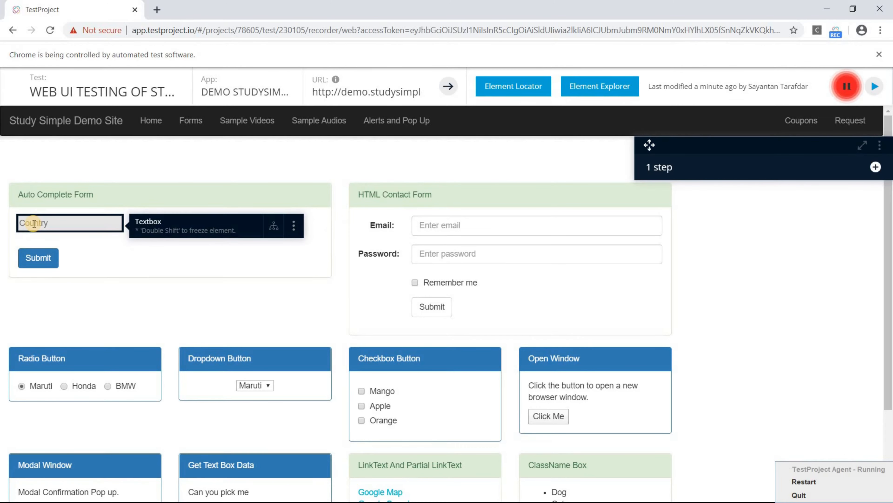
{"action": "left_click", "coordinate": [34, 224]}
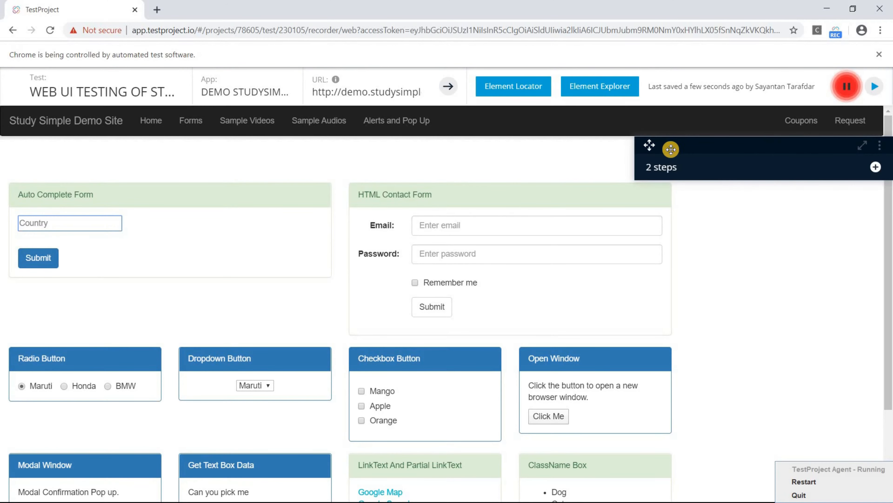
{"action": "left_click", "coordinate": [830, 160]}
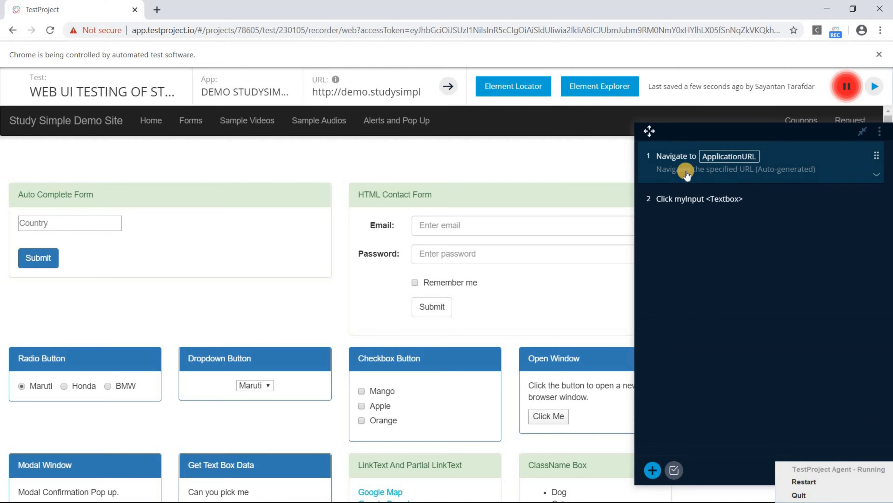
{"action": "left_click", "coordinate": [26, 228]}
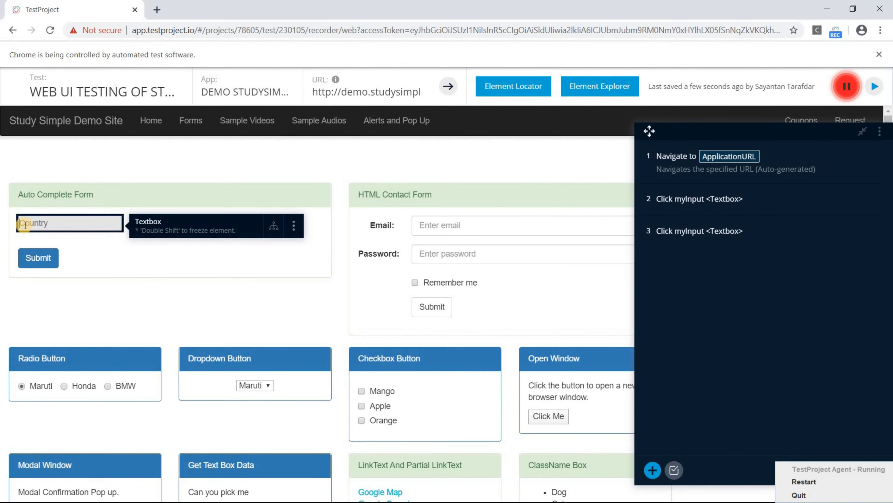
{"action": "type", "text": "In"}
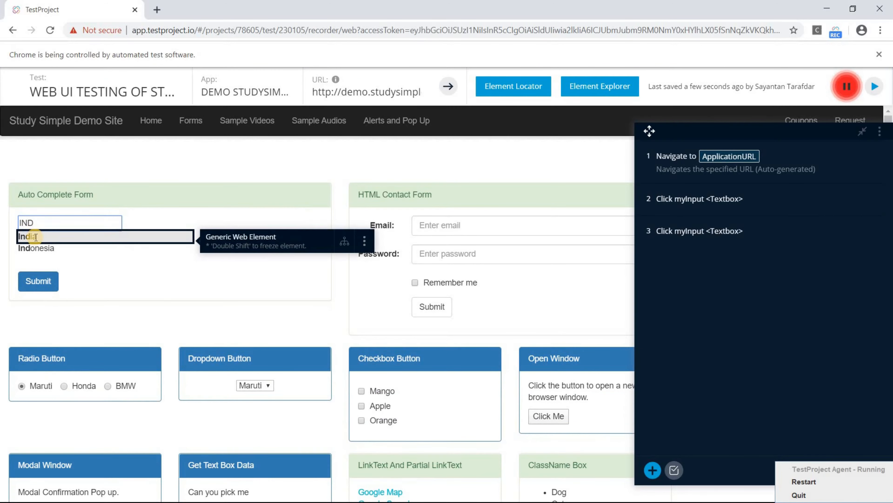
{"action": "left_click", "coordinate": [35, 236]}
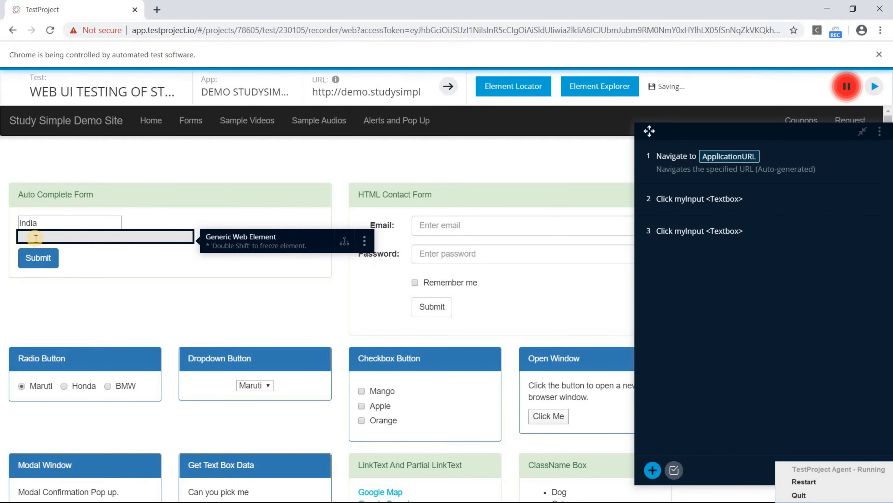
{"action": "left_click", "coordinate": [41, 263]}
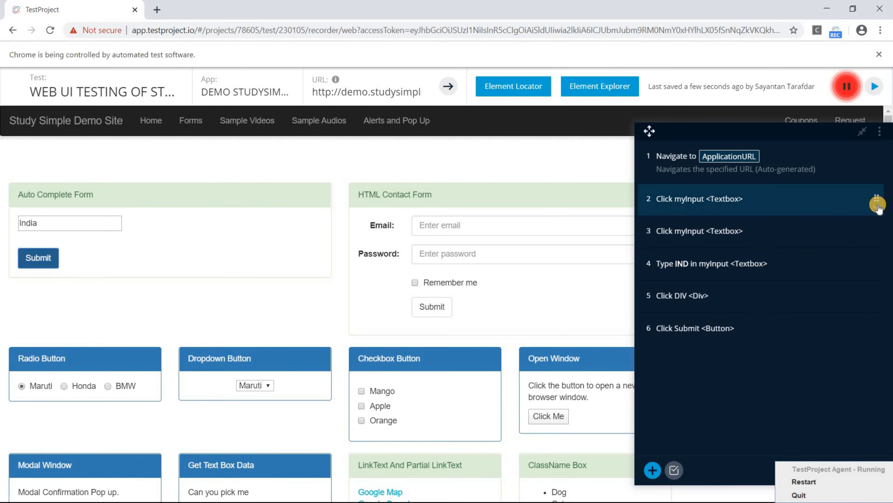
- Delete the duplicate recorded step 2 'Click myInput', leaving five steps ending with Click Submit
{"action": "left_click", "coordinate": [878, 204]}
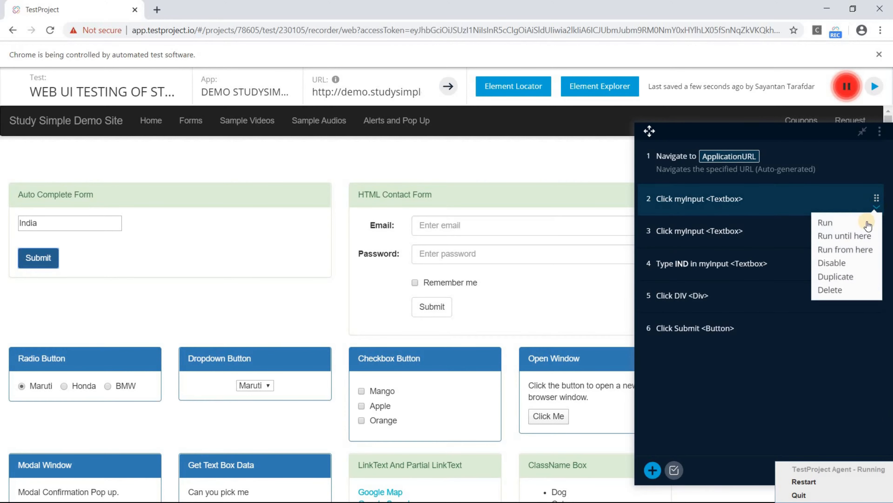
{"action": "left_click", "coordinate": [835, 290]}
{"action": "left_click", "coordinate": [561, 313]}
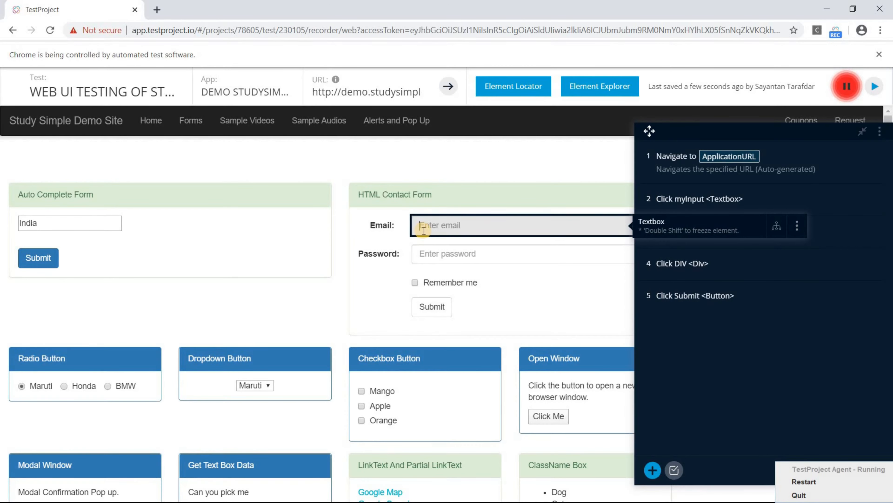
- Record entering 'apps' as the email and a password, then submitting the contact form
{"action": "left_click", "coordinate": [424, 231]}
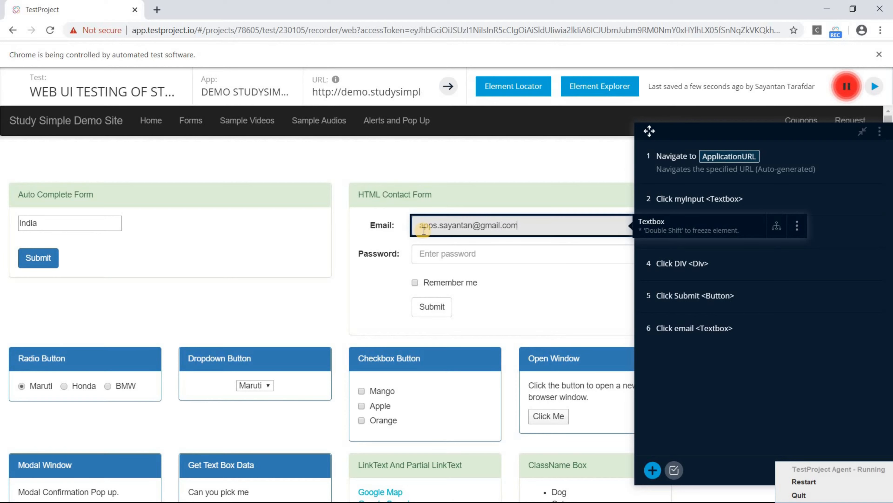
{"action": "key", "text": "Tab"}
{"action": "type", "text": "••••••"}
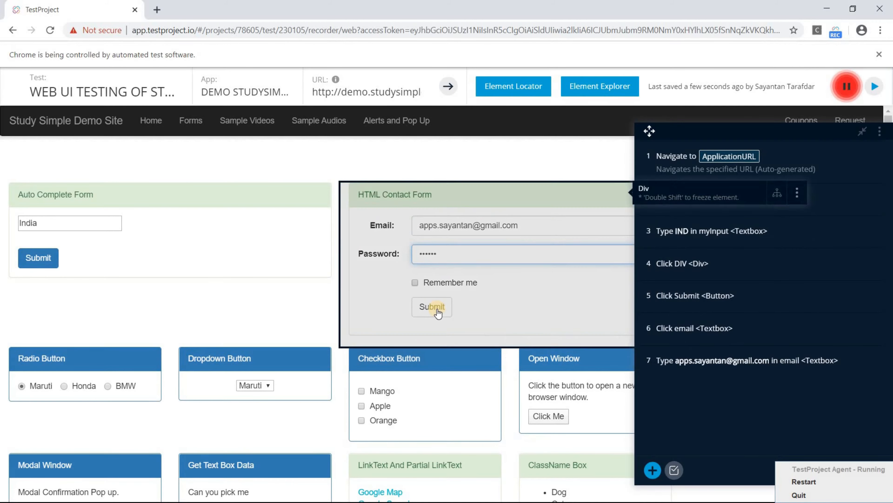
{"action": "left_click", "coordinate": [437, 310]}
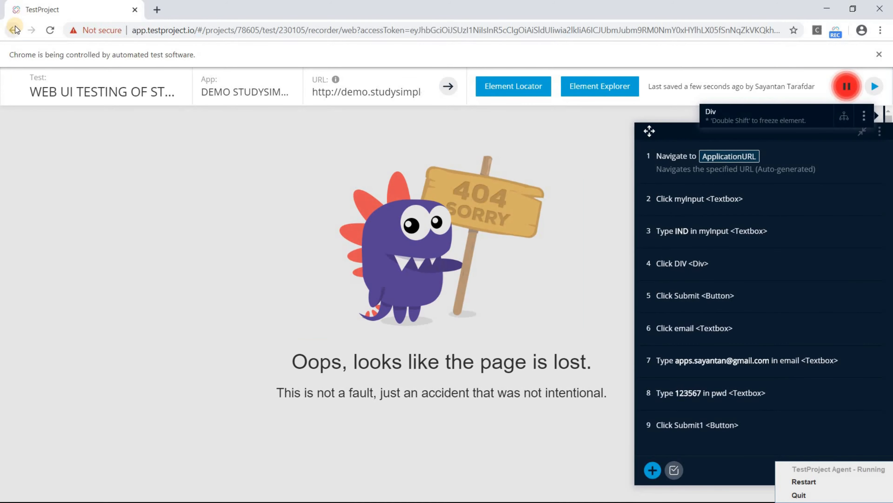
- Return to the forms page and choose Honda in both the radio buttons and the dropdown
{"action": "left_click", "coordinate": [15, 30]}
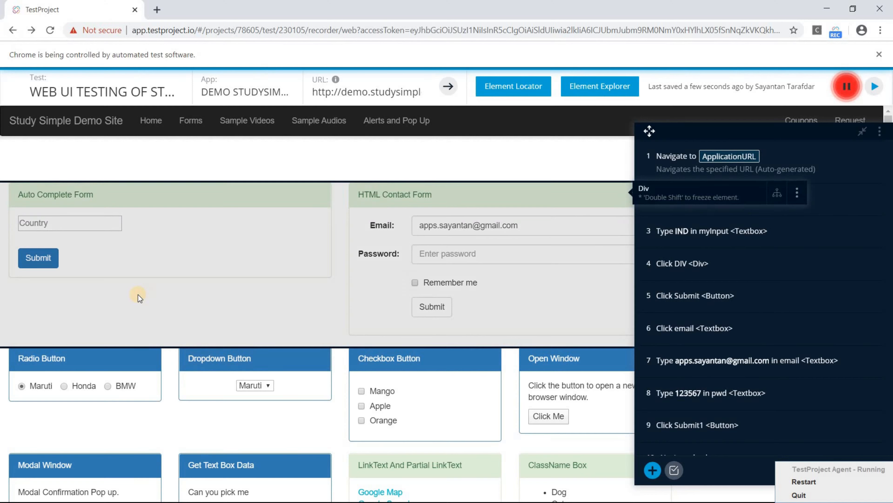
{"action": "scroll", "coordinate": [67, 287], "scroll_direction": "down", "scroll_amount": 3}
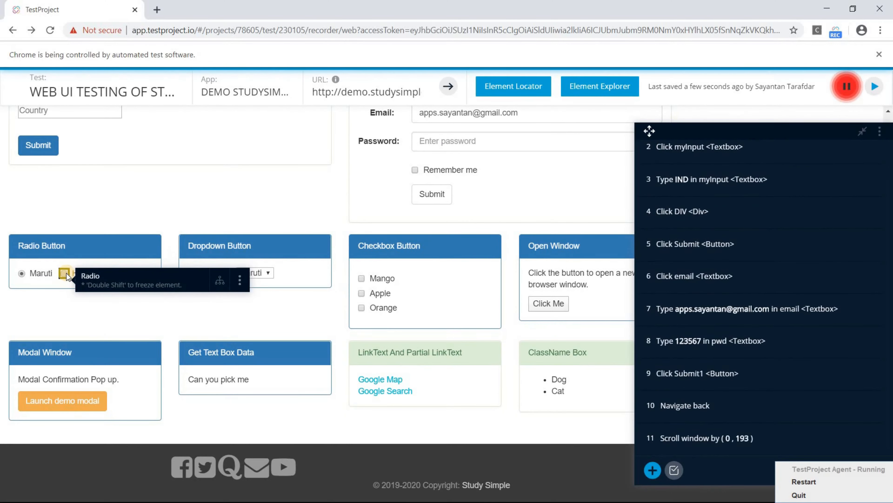
{"action": "left_click", "coordinate": [65, 274]}
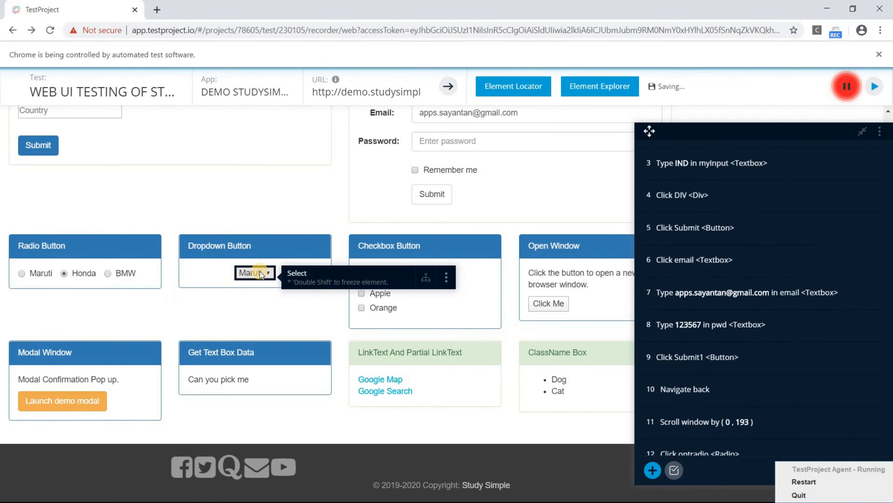
{"action": "left_click", "coordinate": [252, 304]}
- Tick the Mango and Apple checkboxes, open and close the demo modal, then open a new window
{"action": "left_click", "coordinate": [362, 278]}
{"action": "left_click", "coordinate": [362, 292]}
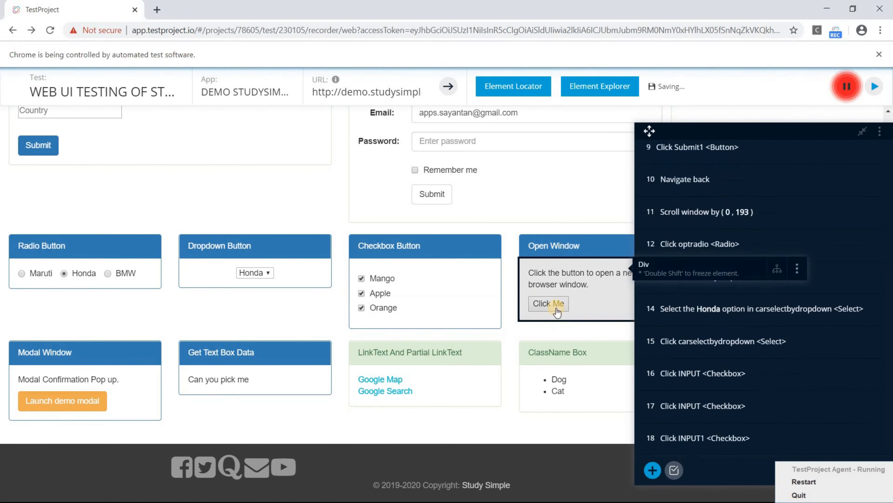
{"action": "left_click", "coordinate": [62, 400]}
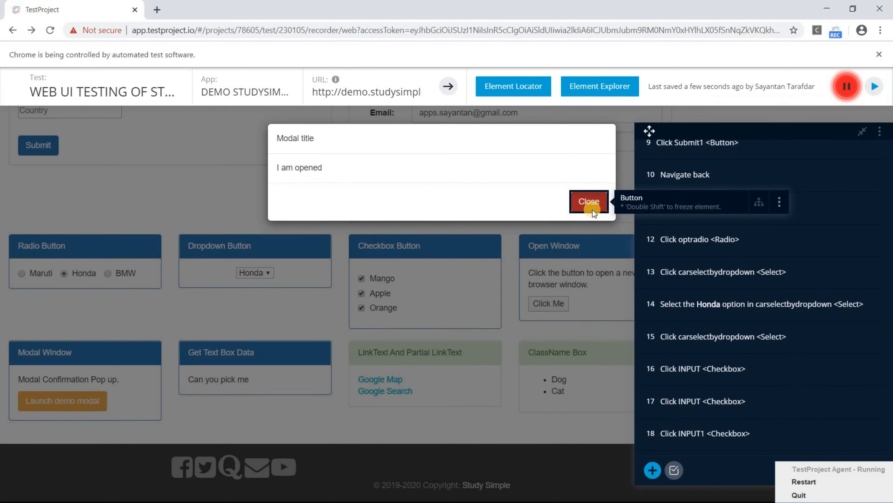
{"action": "left_click", "coordinate": [593, 208]}
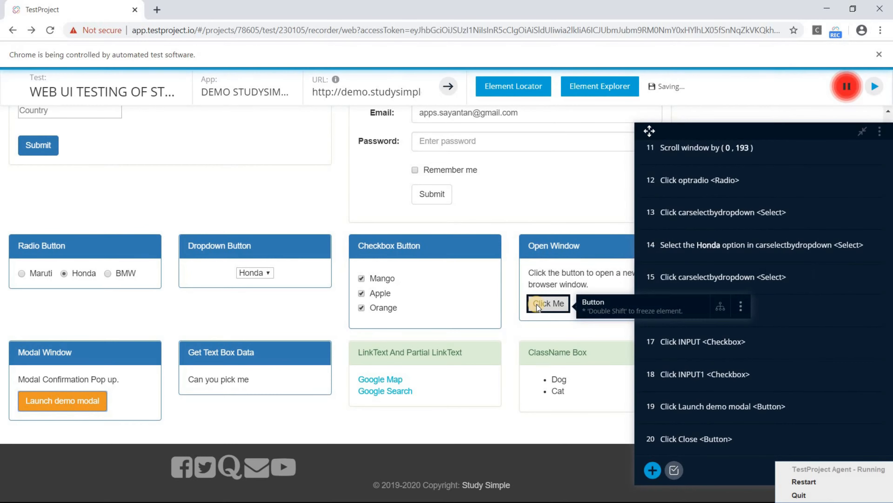
{"action": "left_click", "coordinate": [536, 304]}
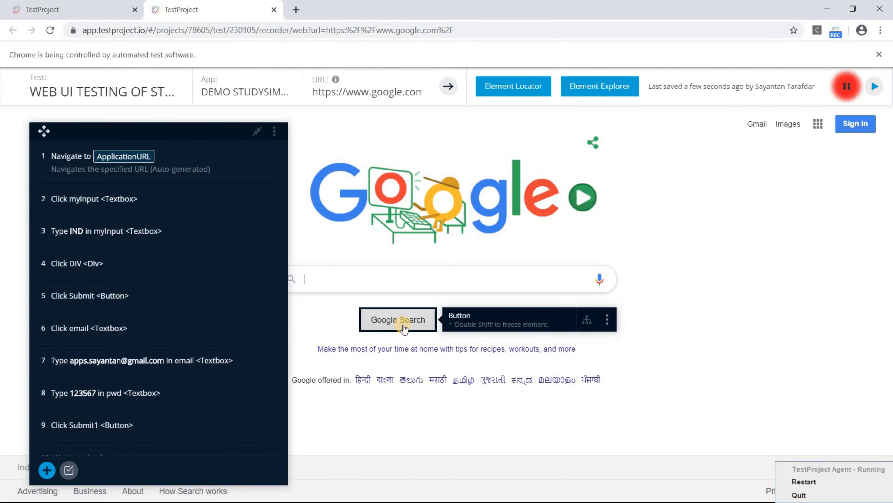
- Add a Validations > 'Is visible?' step for the Google Search button btnK
{"action": "right_click", "coordinate": [404, 328]}
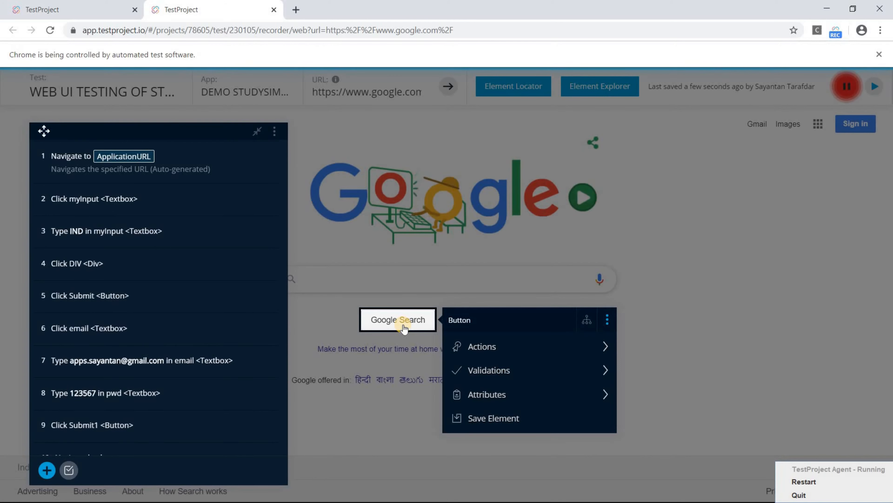
{"action": "left_click", "coordinate": [500, 353]}
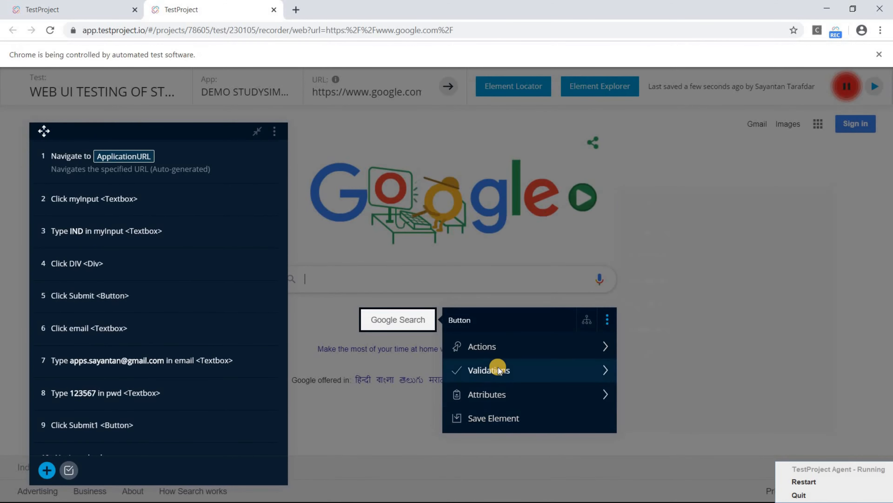
{"action": "mouse_move", "coordinate": [498, 368]}
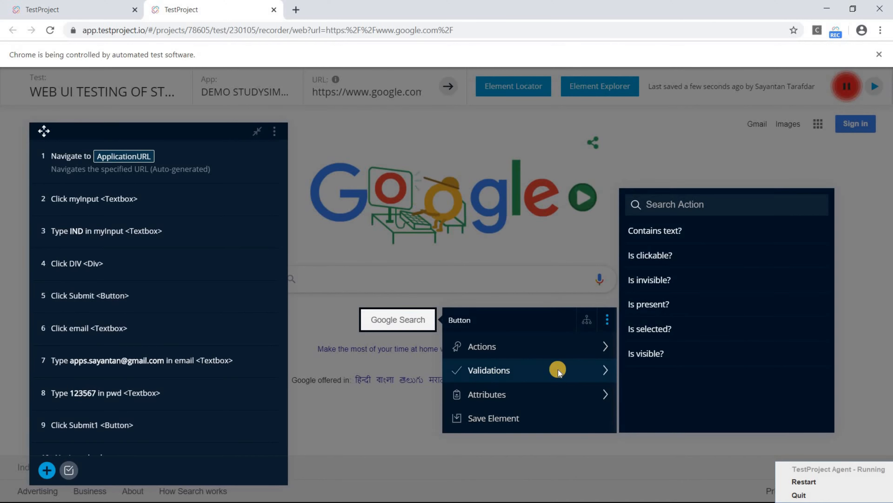
{"action": "left_click", "coordinate": [670, 354]}
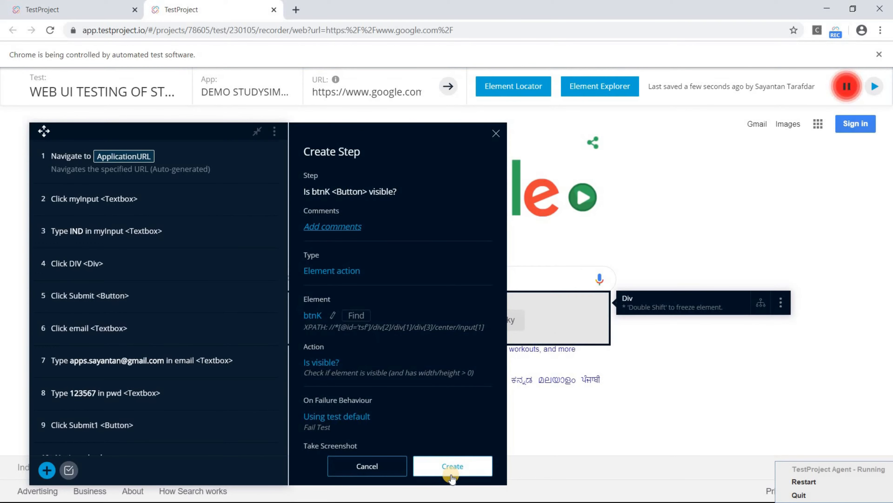
{"action": "left_click", "coordinate": [452, 466]}
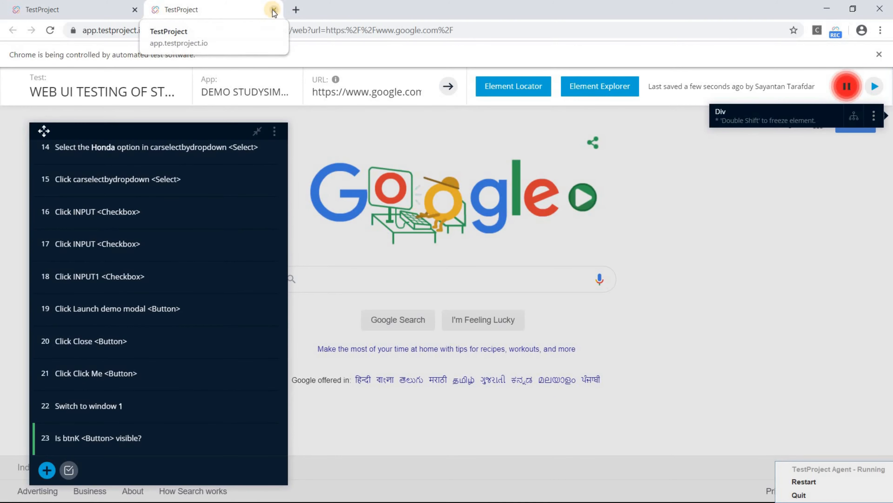
- Close the Google window and record the switch back to the StudySimple demo page (window 0)
{"action": "left_click", "coordinate": [274, 10]}
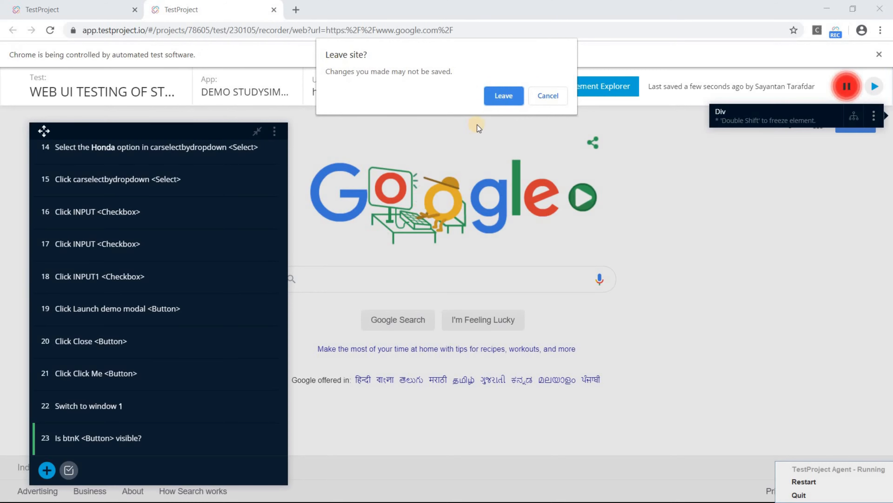
{"action": "left_click", "coordinate": [495, 91]}
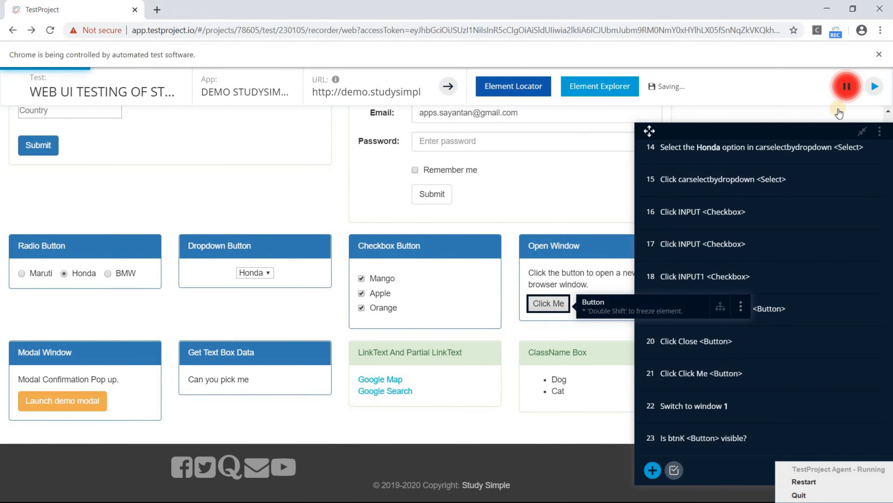
{"action": "left_click", "coordinate": [844, 86]}
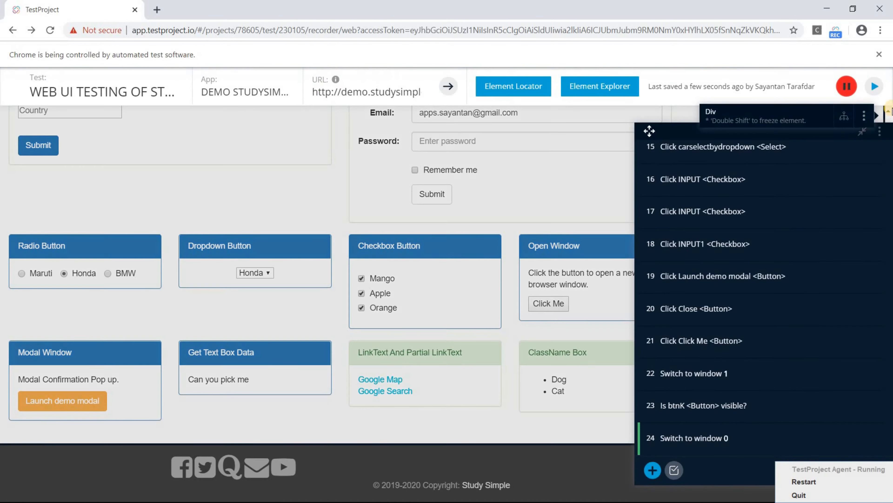
- Pause and resume recording, replay the recorded test, then leave the recorder
{"action": "left_click", "coordinate": [837, 85]}
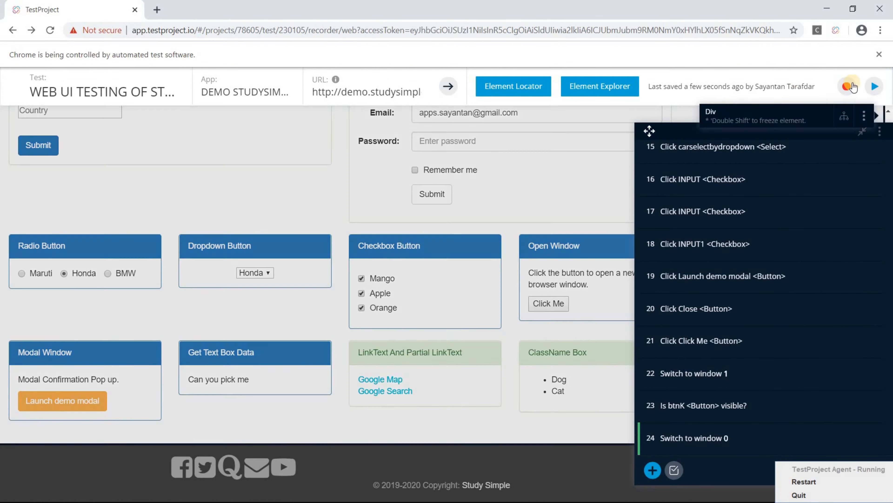
{"action": "left_click", "coordinate": [842, 94]}
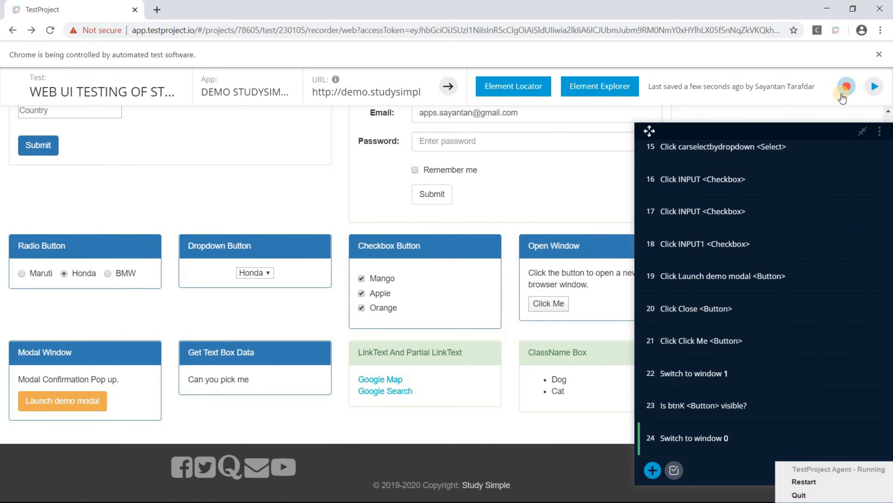
{"action": "left_click", "coordinate": [875, 87]}
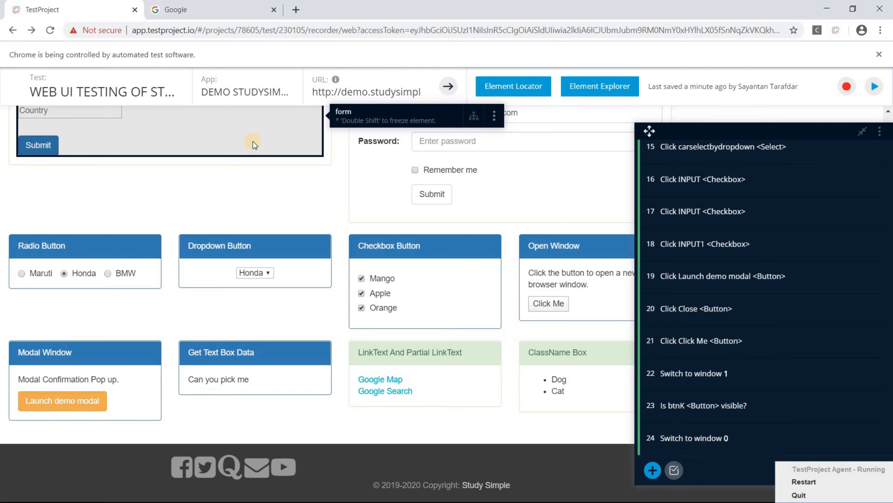
{"action": "left_click", "coordinate": [880, 7]}
{"action": "left_click", "coordinate": [503, 95]}
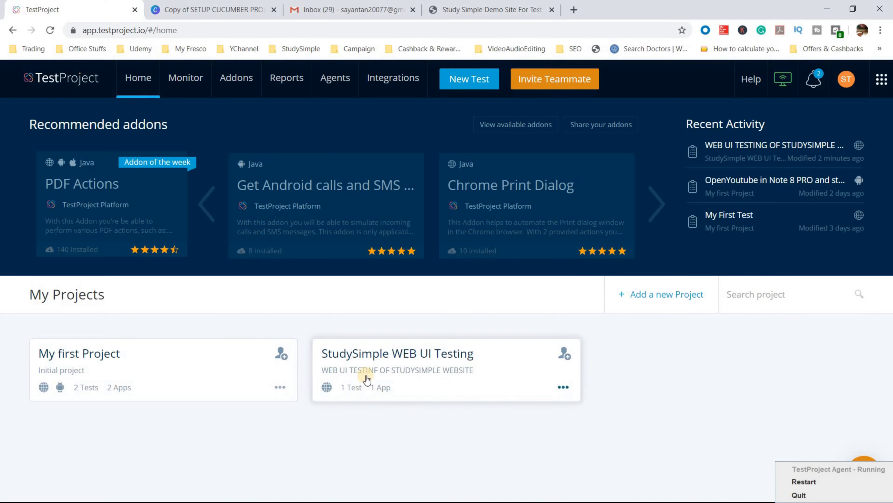
{"action": "left_click", "coordinate": [375, 370]}
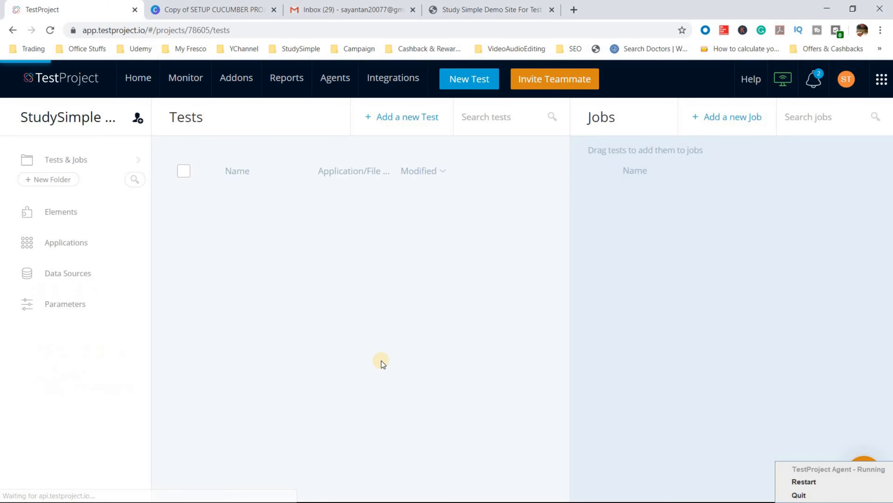
{"action": "left_click", "coordinate": [495, 203]}
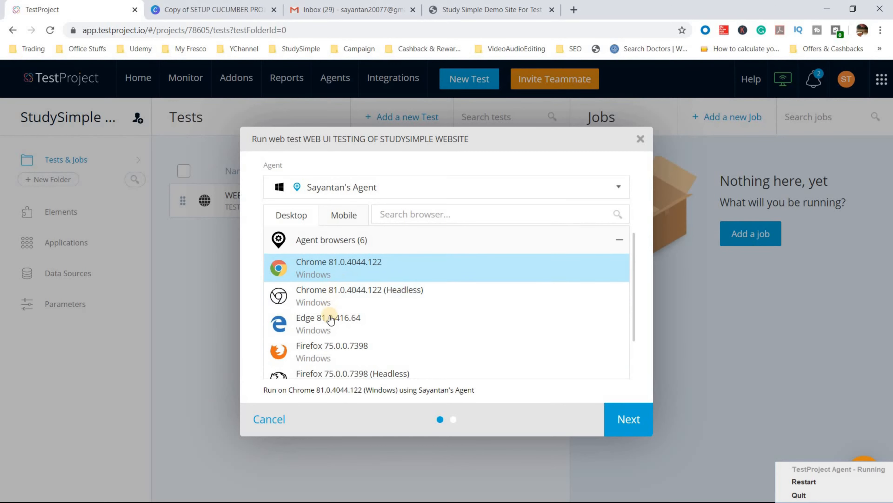
{"action": "scroll", "coordinate": [325, 350], "scroll_direction": "down", "scroll_amount": 2}
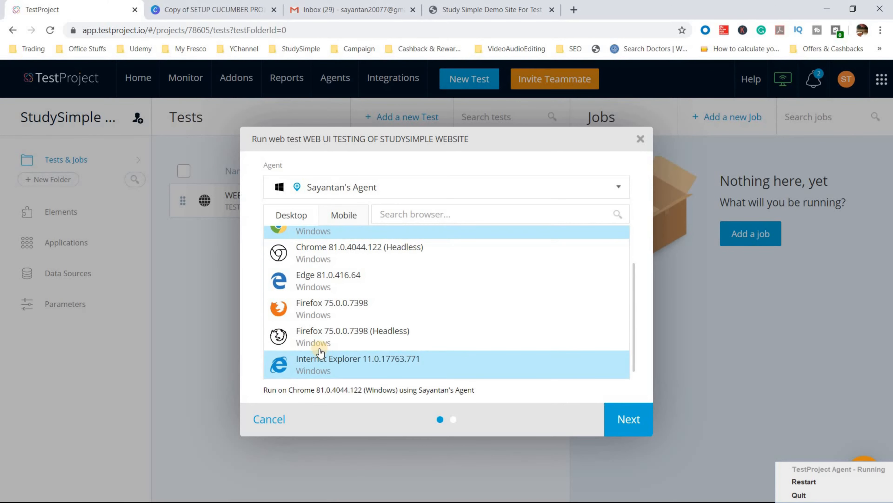
{"action": "scroll", "coordinate": [325, 300], "scroll_direction": "up", "scroll_amount": 2}
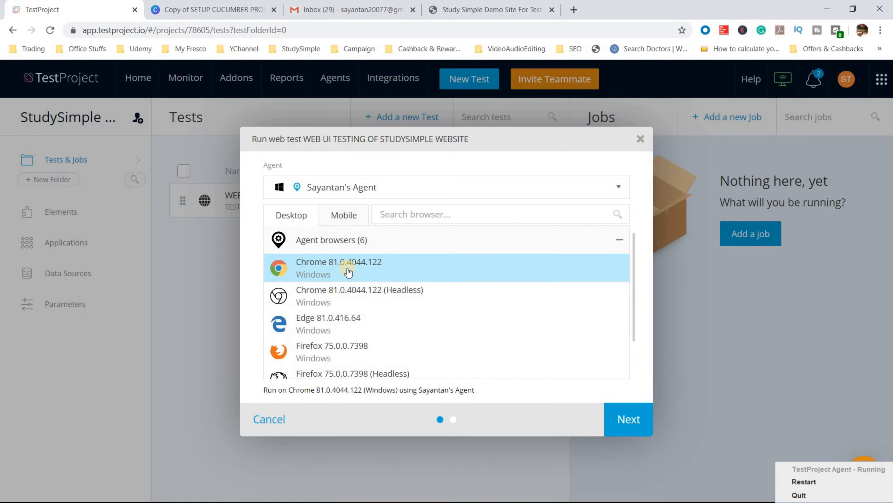
{"action": "left_click", "coordinate": [629, 419]}
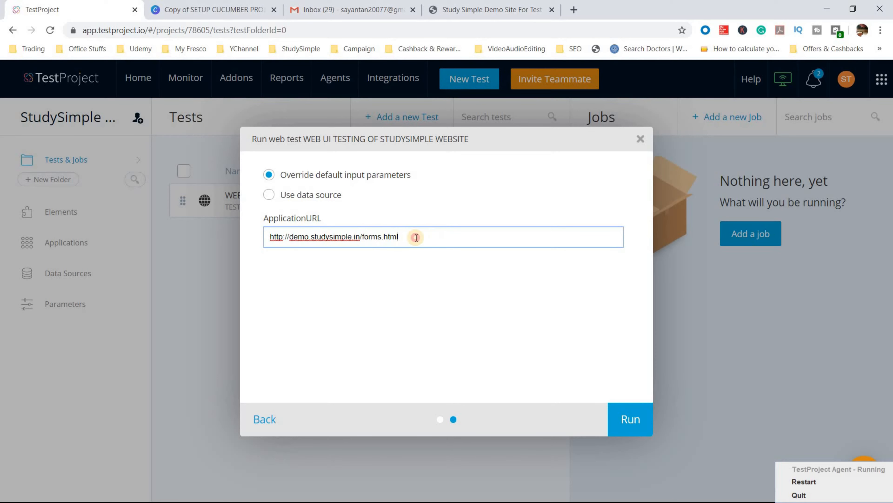
{"action": "left_click_drag", "start_coordinate": [251, 235], "coordinate": [414, 260]}
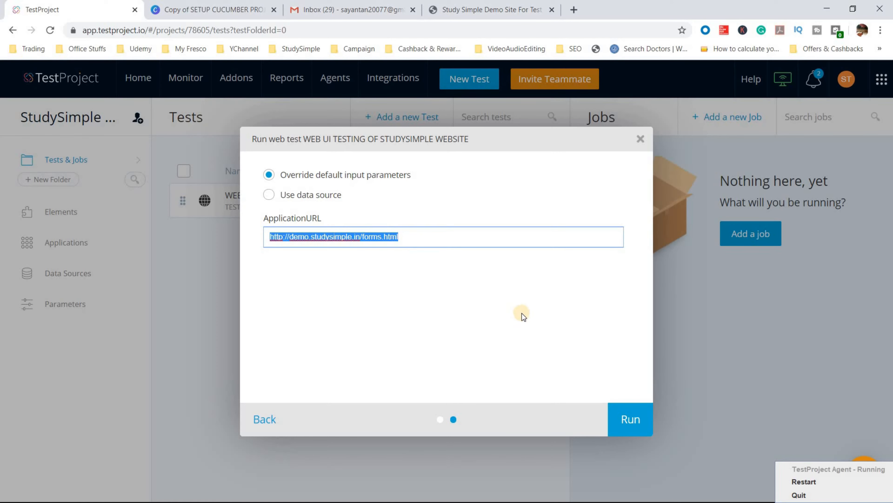
{"action": "left_click", "coordinate": [631, 421]}
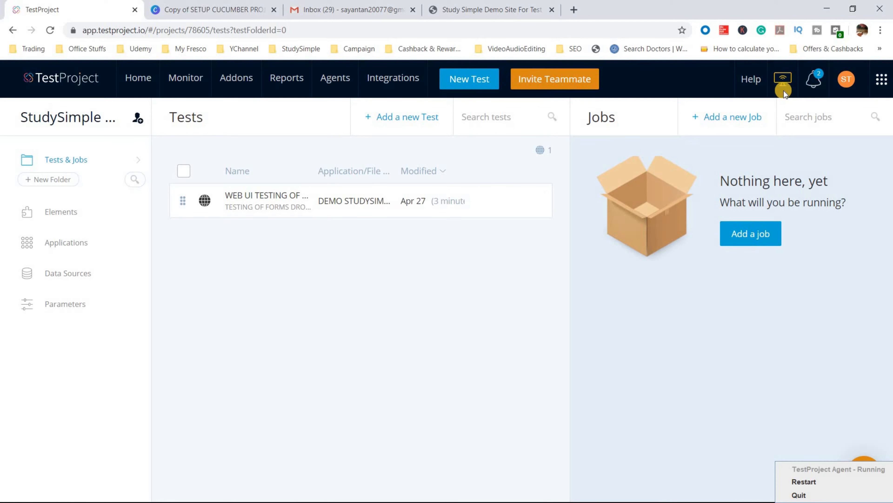
- Open the StudySimple test's 4/27/20 7:43 AM execution report and request it as a PDF
{"action": "left_click", "coordinate": [288, 79]}
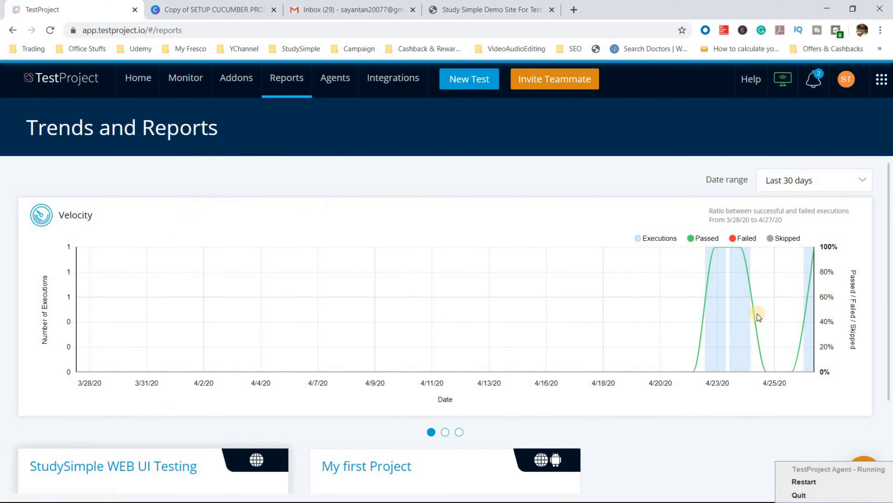
{"action": "scroll", "coordinate": [177, 308], "scroll_direction": "down", "scroll_amount": 2}
{"action": "scroll", "coordinate": [177, 306], "scroll_direction": "down", "scroll_amount": 1}
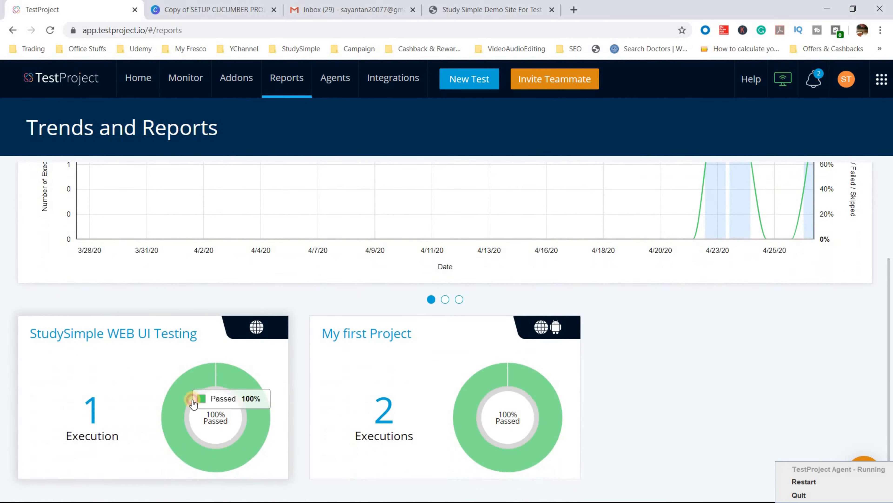
{"action": "left_click", "coordinate": [193, 400]}
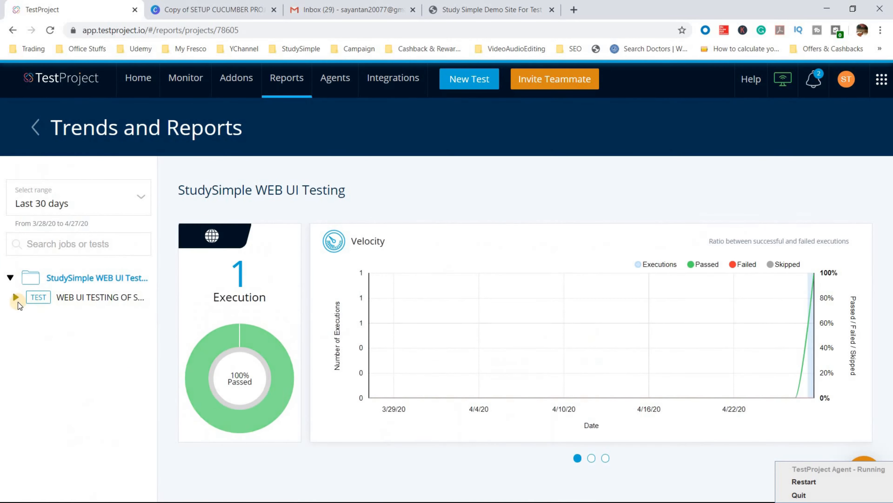
{"action": "left_click", "coordinate": [16, 296]}
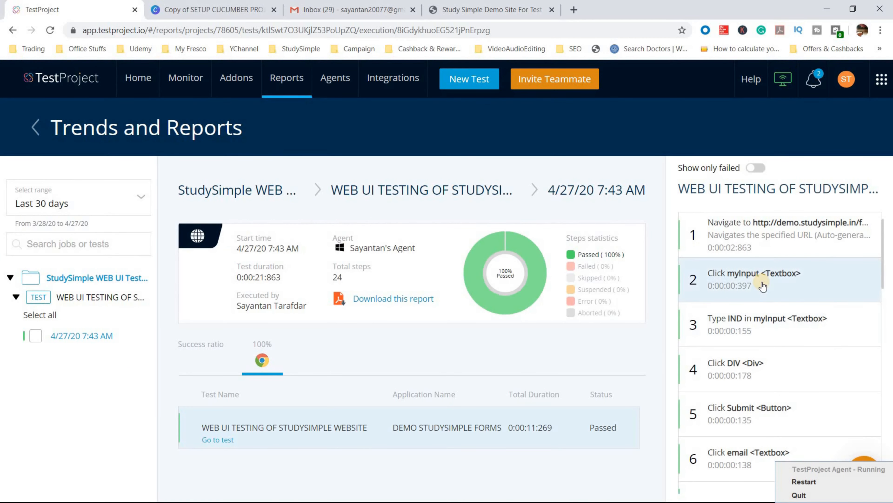
{"action": "scroll", "coordinate": [718, 303], "scroll_direction": "down", "scroll_amount": 2}
{"action": "scroll", "coordinate": [717, 304], "scroll_direction": "down", "scroll_amount": 12}
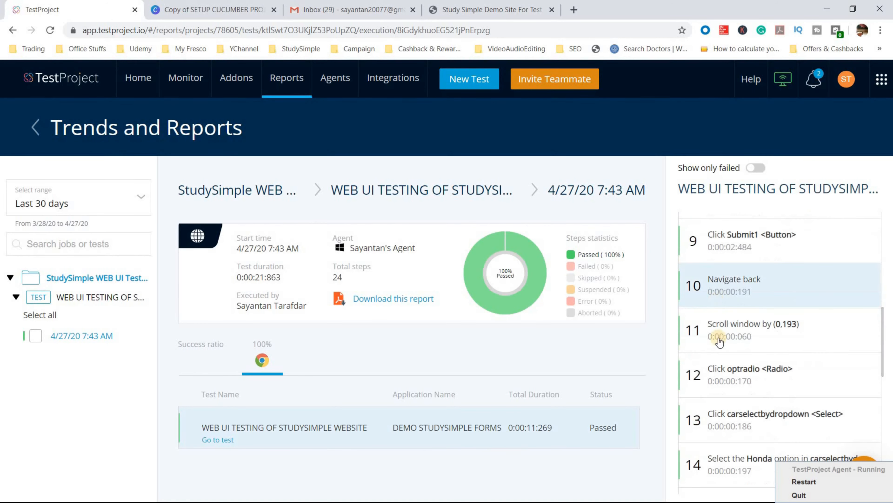
{"action": "left_click", "coordinate": [415, 299]}
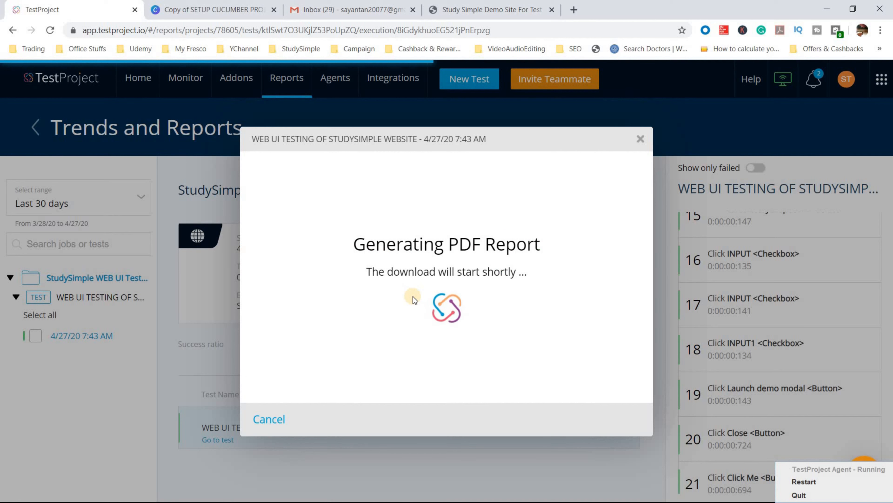
- Save the report PDF to the Desktop under its suggested name and open it to review
{"action": "left_click", "coordinate": [636, 420]}
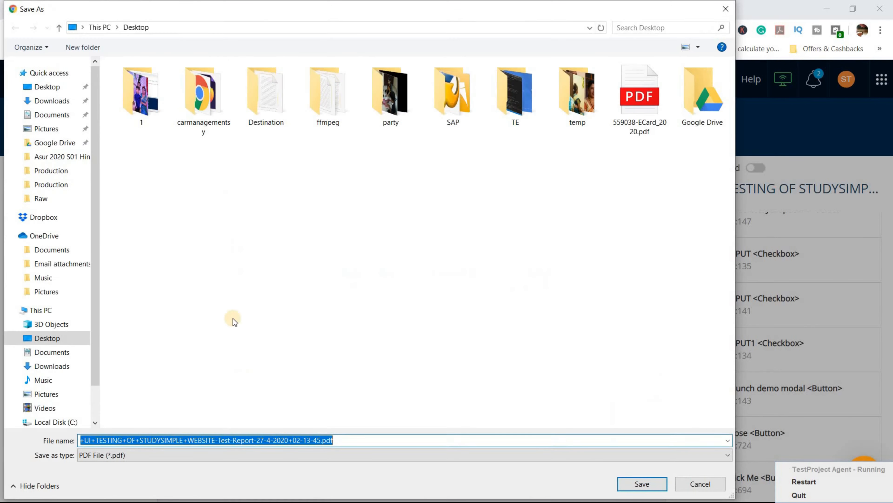
{"action": "key", "text": "Return"}
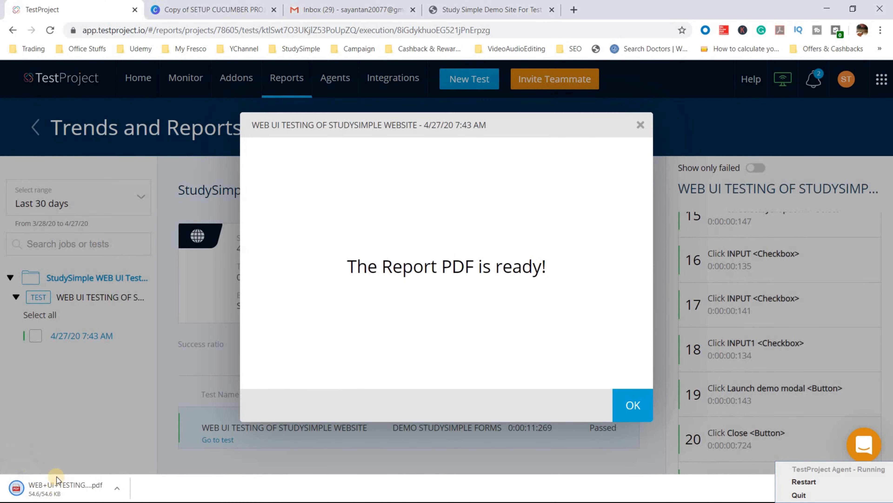
{"action": "left_click", "coordinate": [66, 488]}
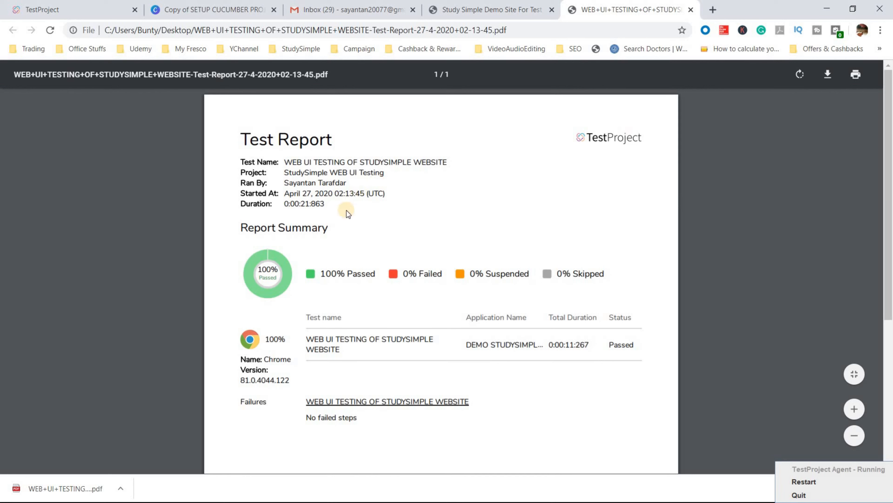
{"action": "scroll", "coordinate": [347, 316], "scroll_direction": "down", "scroll_amount": 5}
{"action": "scroll", "coordinate": [348, 318], "scroll_direction": "up", "scroll_amount": 5}
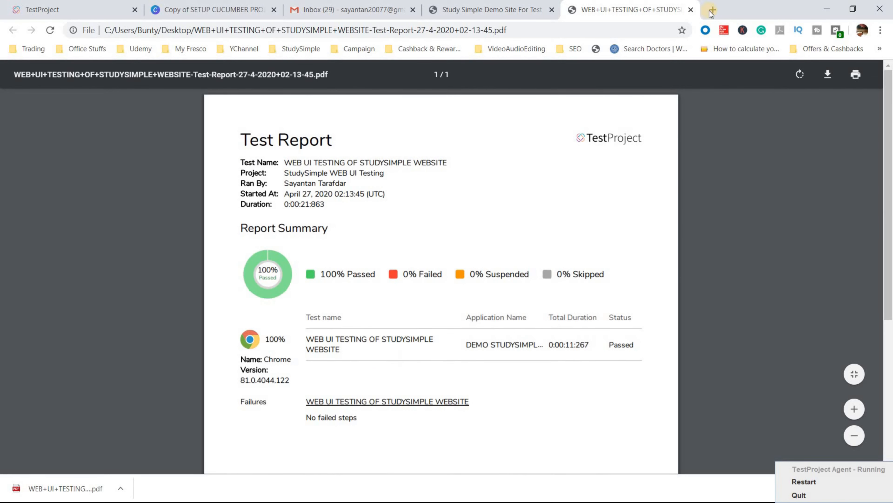
- Close the PDF tab, return to TestProject and dismiss the PDF ready notice
{"action": "left_click", "coordinate": [690, 9]}
{"action": "left_click", "coordinate": [352, 9]}
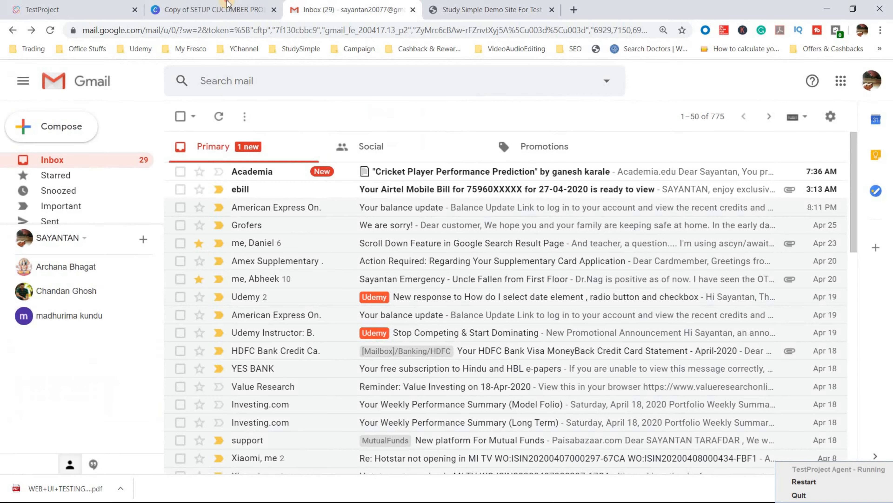
{"action": "left_click", "coordinate": [211, 9]}
{"action": "left_click", "coordinate": [107, 3]}
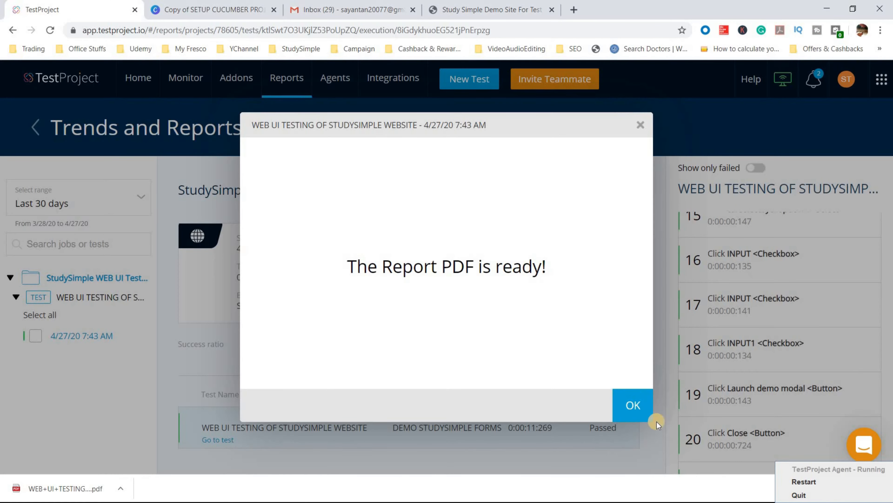
{"action": "left_click", "coordinate": [635, 399]}
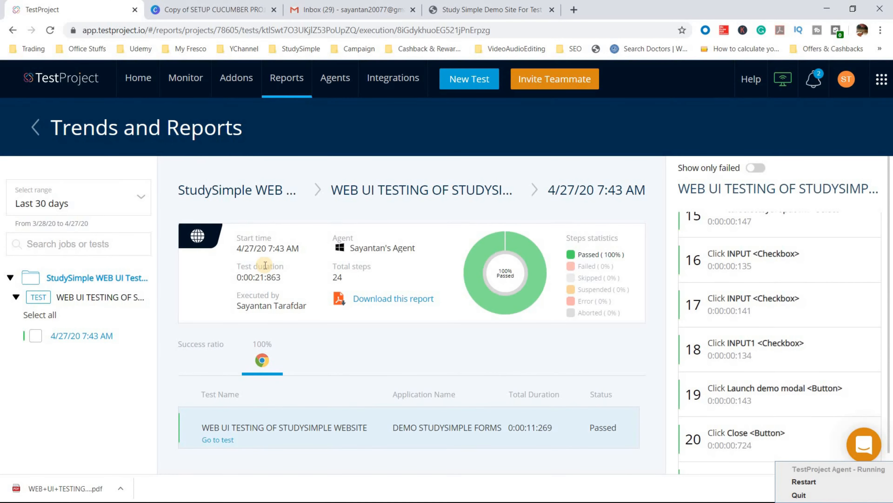